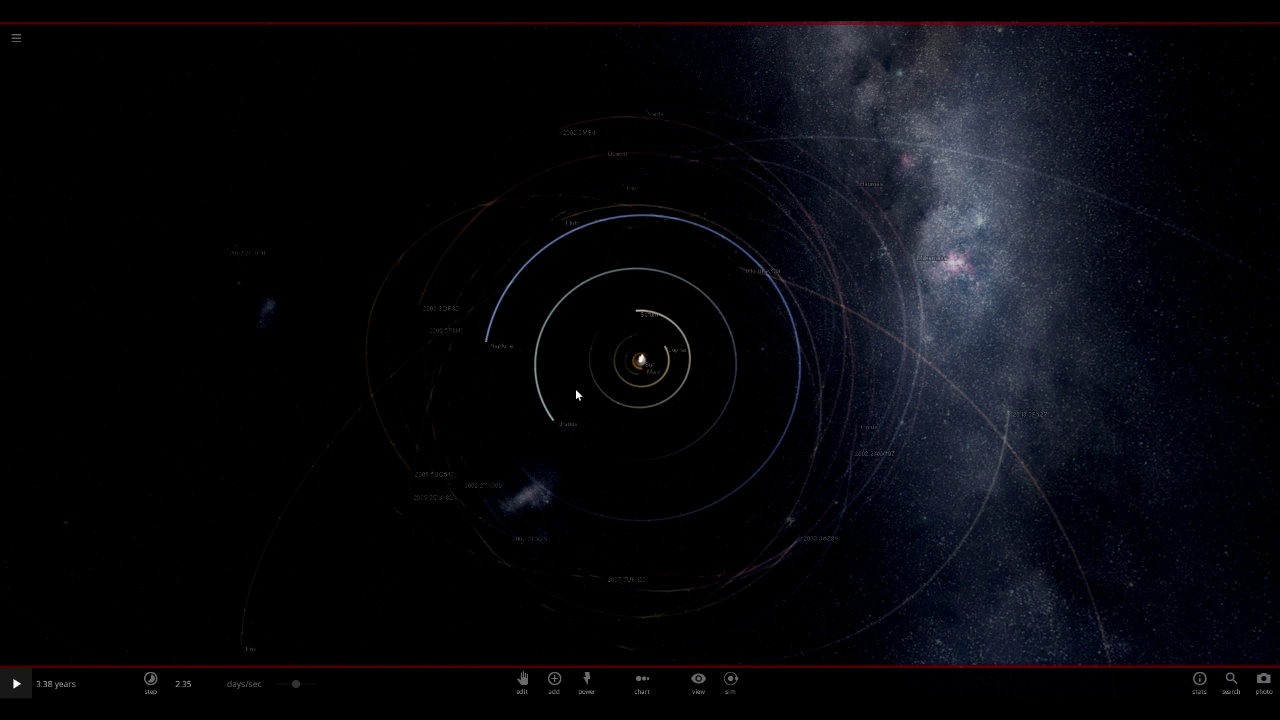
Zoom in and out across the system to frame Earth
{"action": "scroll", "coordinate": [575, 393], "scroll_direction": "down", "scroll_amount": 5}
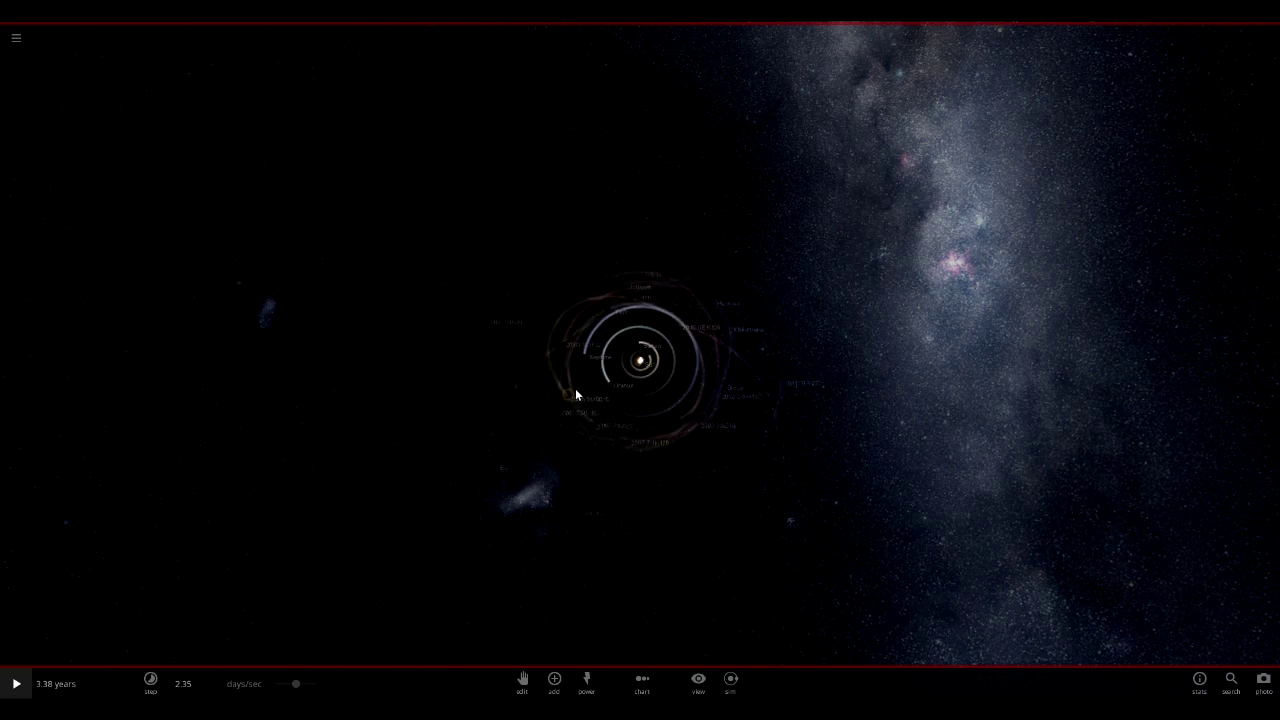
{"action": "scroll", "coordinate": [604, 380], "scroll_direction": "up", "scroll_amount": 5}
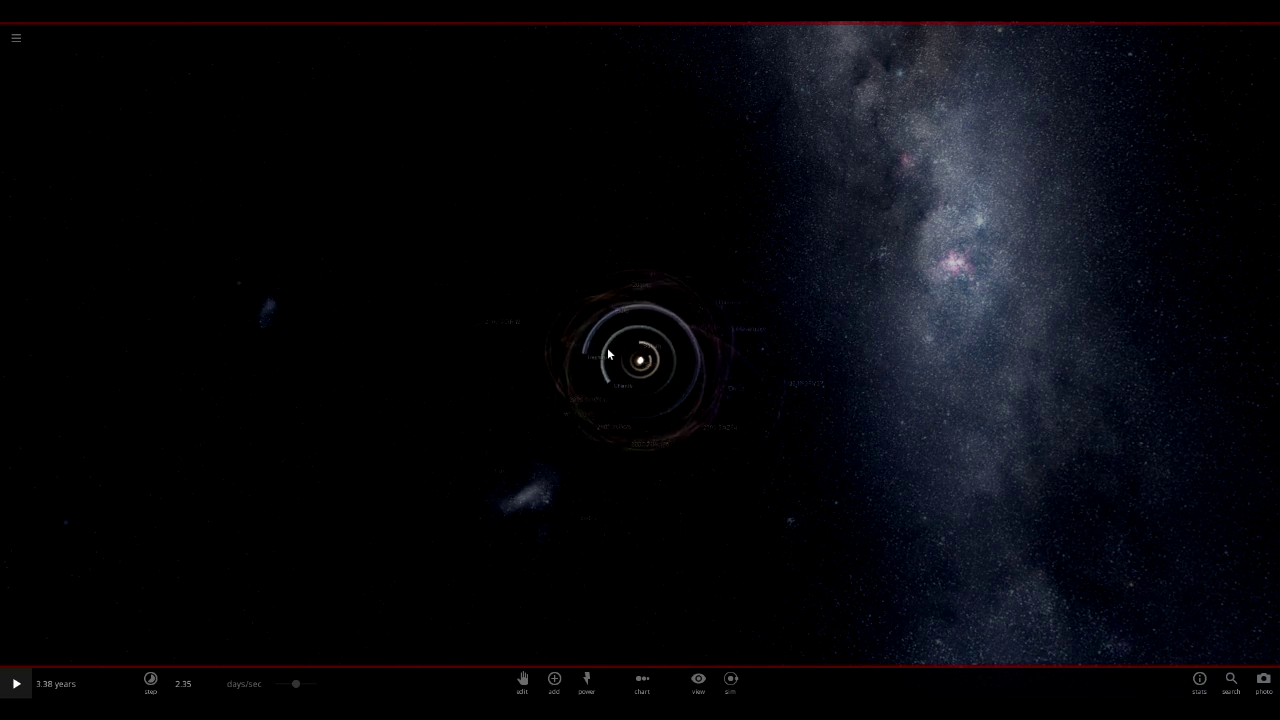
{"action": "scroll", "coordinate": [609, 355], "scroll_direction": "up", "scroll_amount": 5}
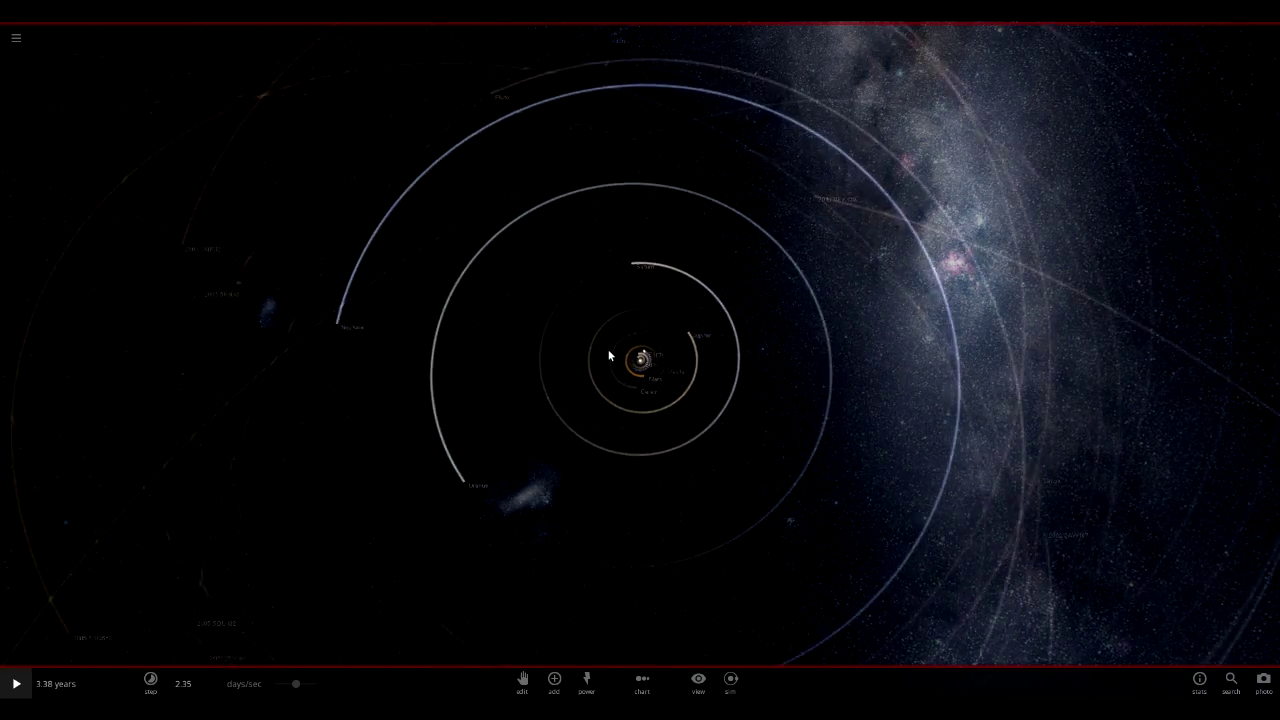
{"action": "scroll", "coordinate": [609, 355], "scroll_direction": "up", "scroll_amount": 5}
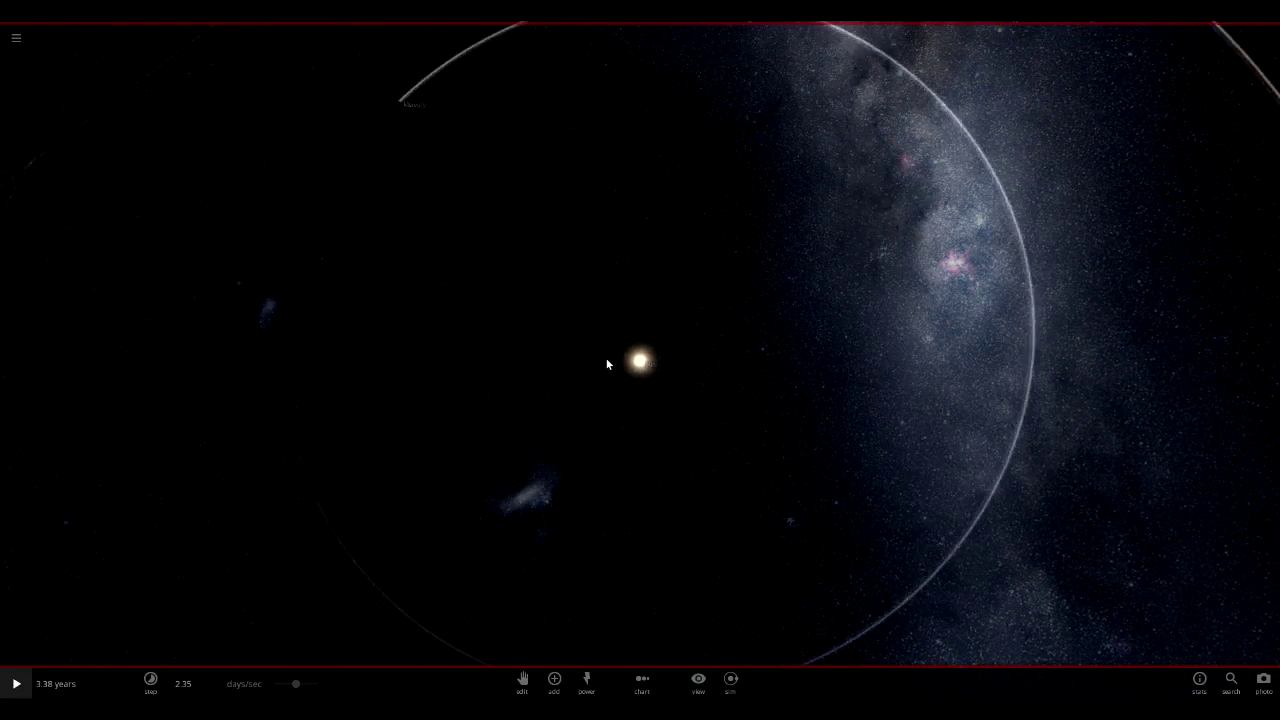
{"action": "scroll", "coordinate": [604, 352], "scroll_direction": "down", "scroll_amount": 5}
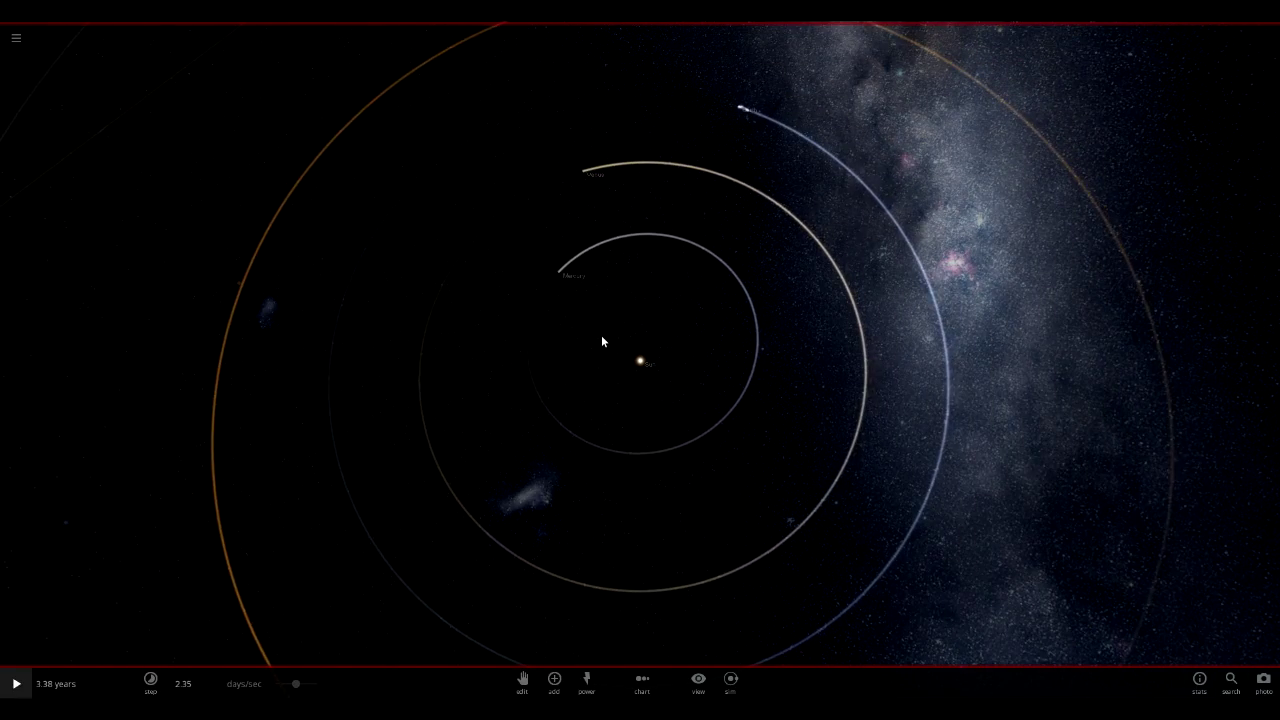
{"action": "scroll", "coordinate": [602, 341], "scroll_direction": "down", "scroll_amount": 5}
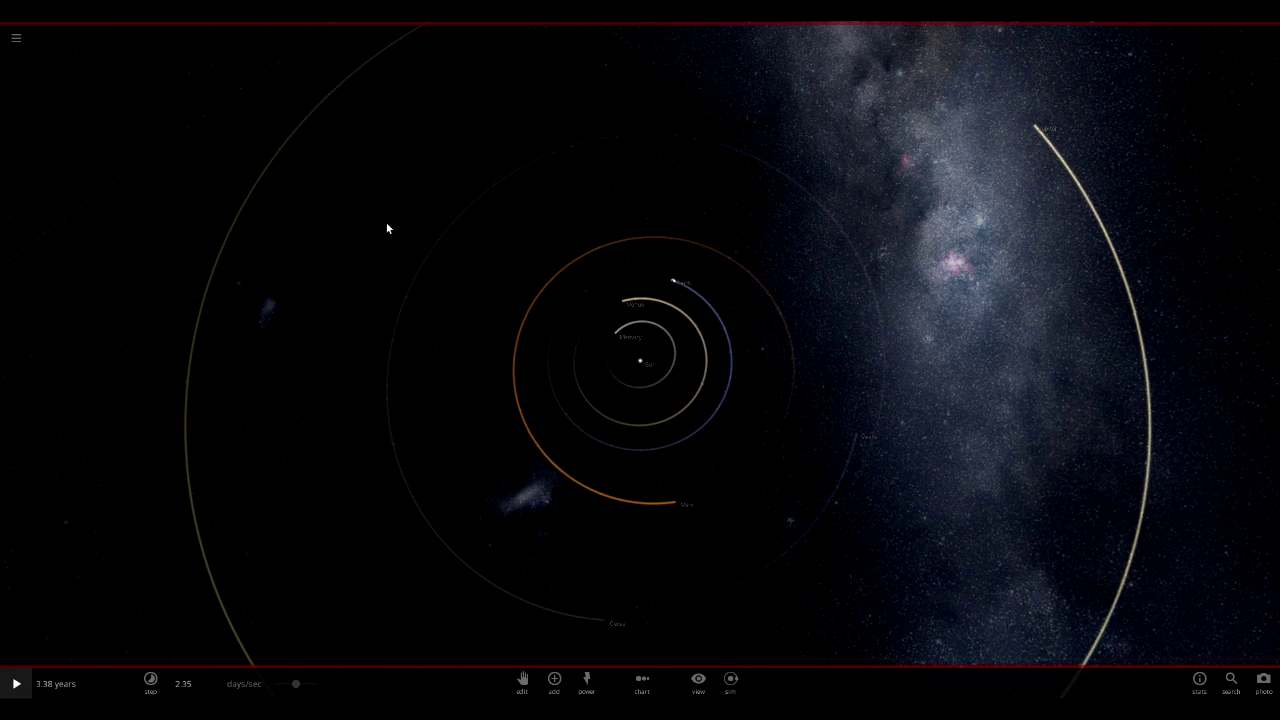
{"action": "scroll", "coordinate": [392, 232], "scroll_direction": "down", "scroll_amount": 5}
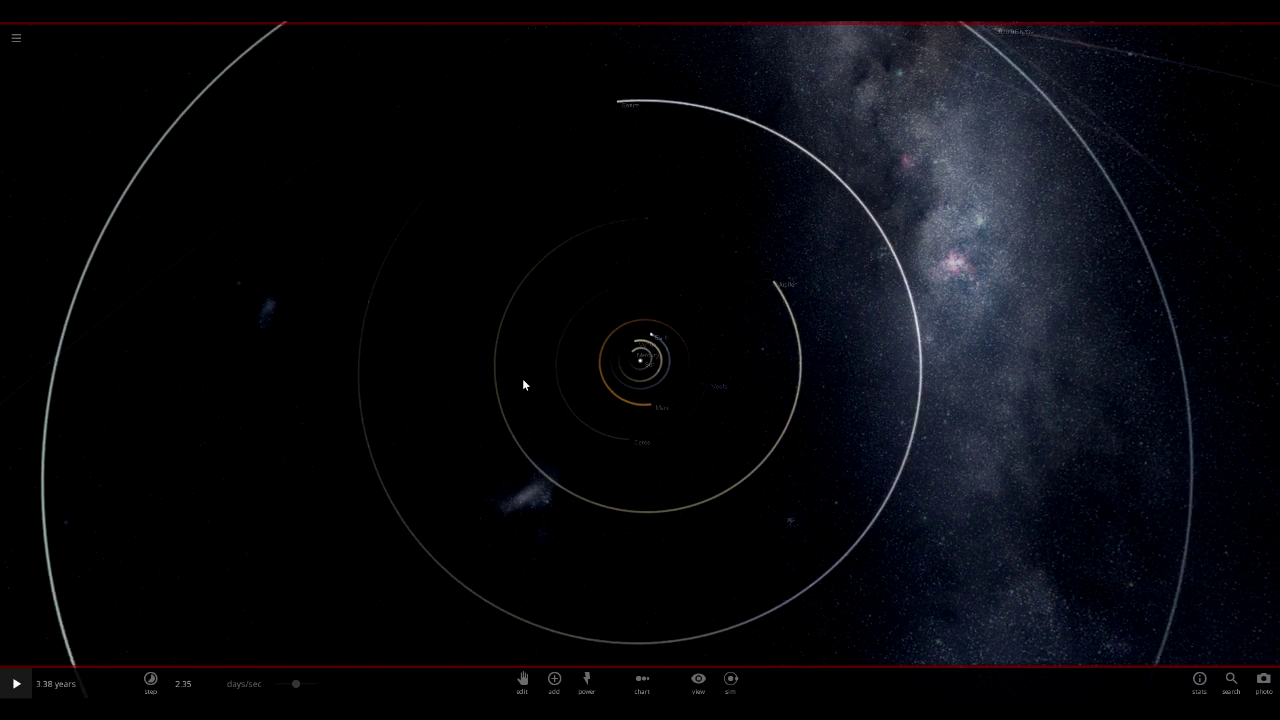
{"action": "scroll", "coordinate": [522, 378], "scroll_direction": "down", "scroll_amount": 5}
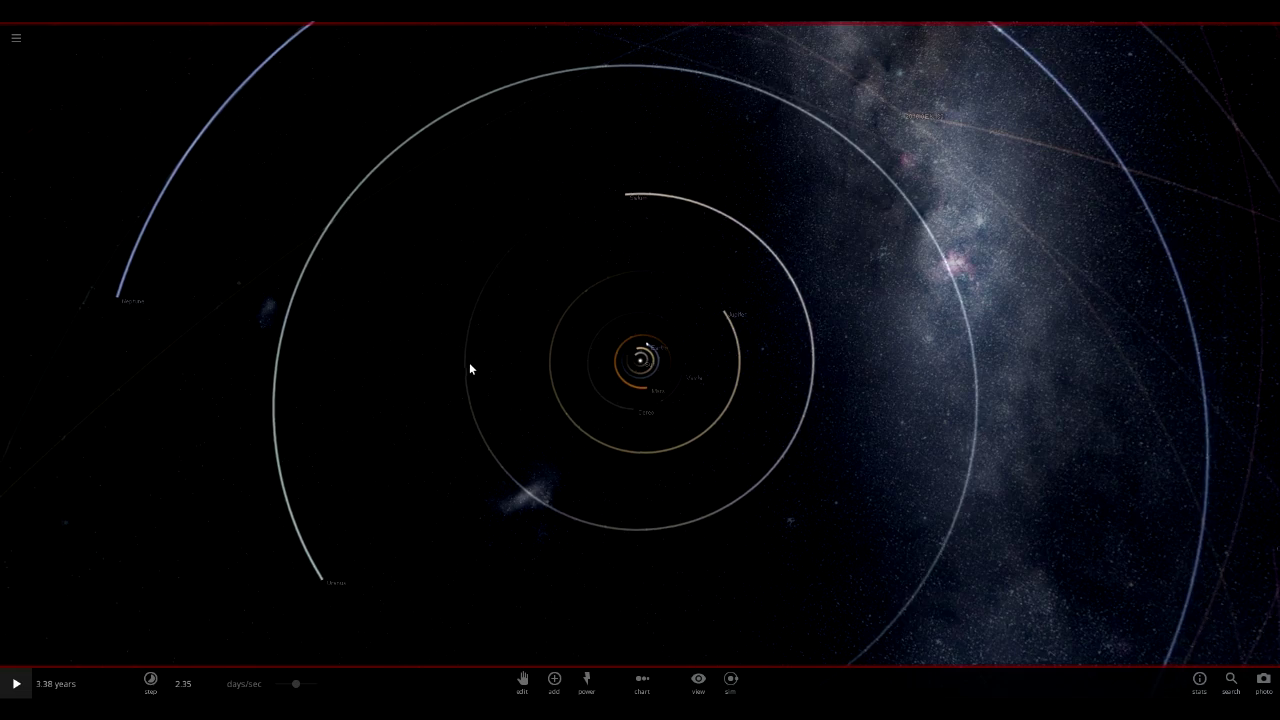
{"action": "scroll", "coordinate": [469, 365], "scroll_direction": "down", "scroll_amount": 5}
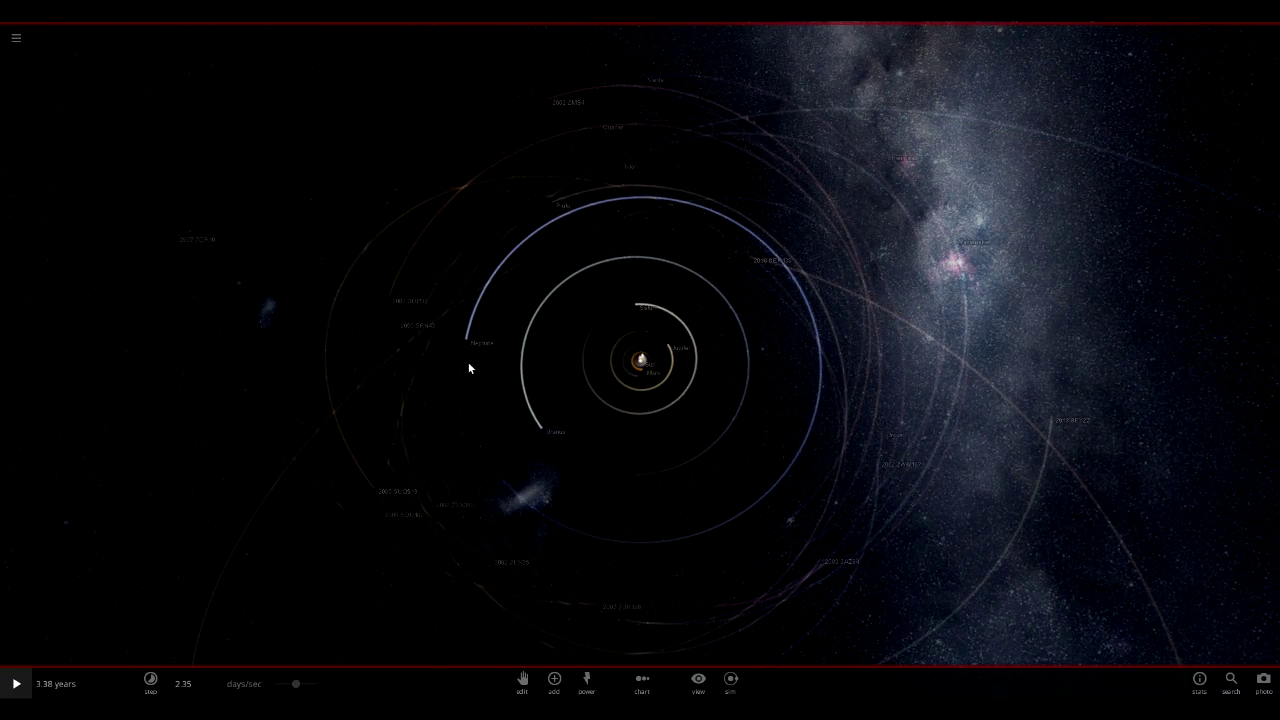
{"action": "scroll", "coordinate": [469, 366], "scroll_direction": "down", "scroll_amount": 3}
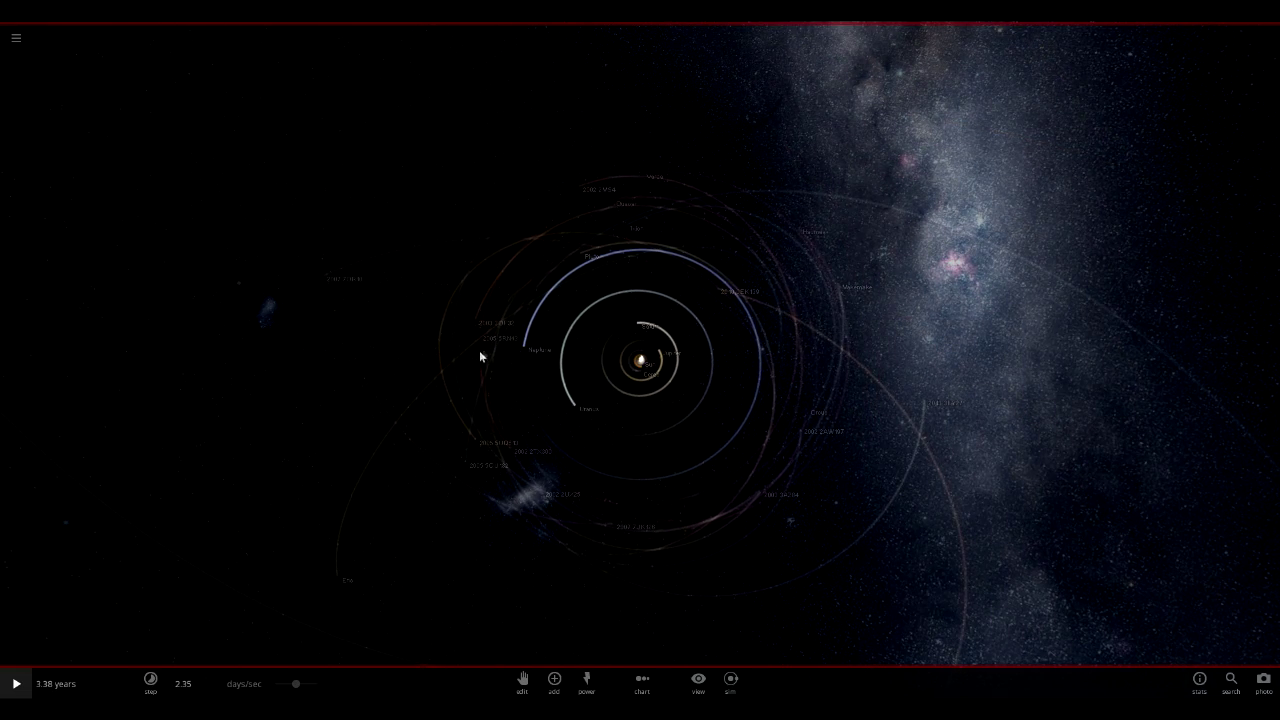
{"action": "scroll", "coordinate": [623, 290], "scroll_direction": "up", "scroll_amount": 3}
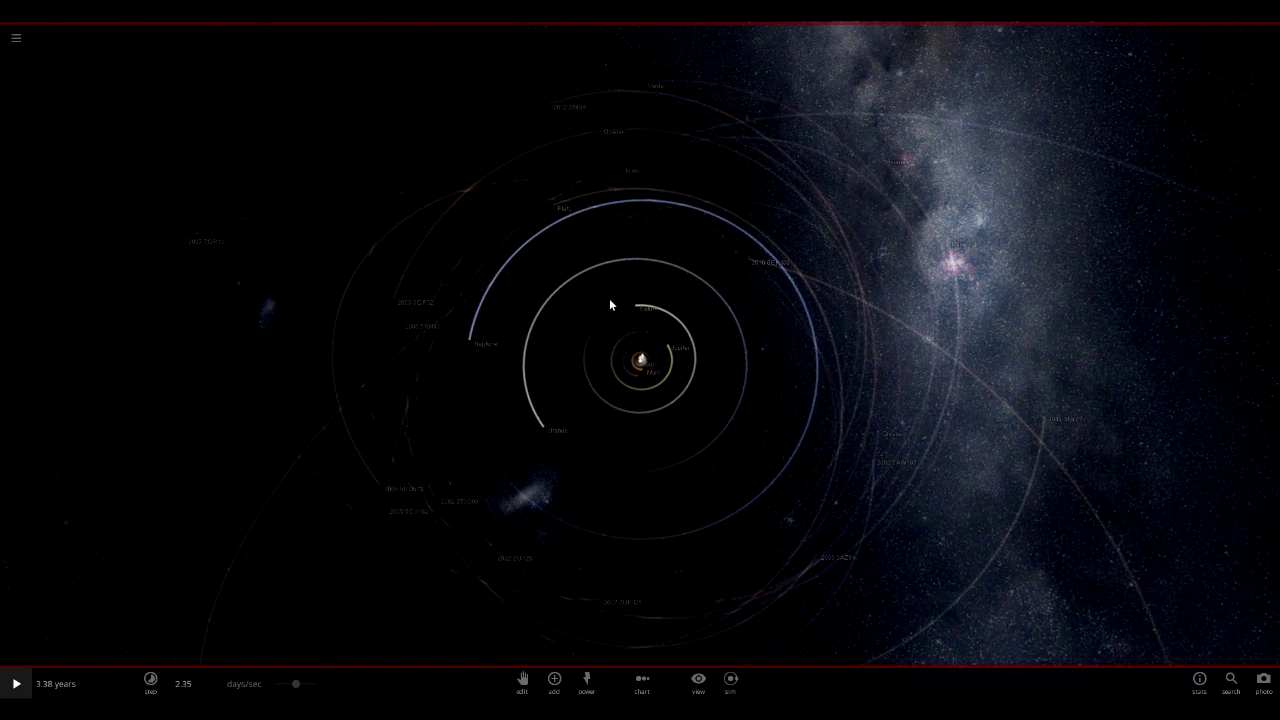
{"action": "scroll", "coordinate": [623, 314], "scroll_direction": "up", "scroll_amount": 5}
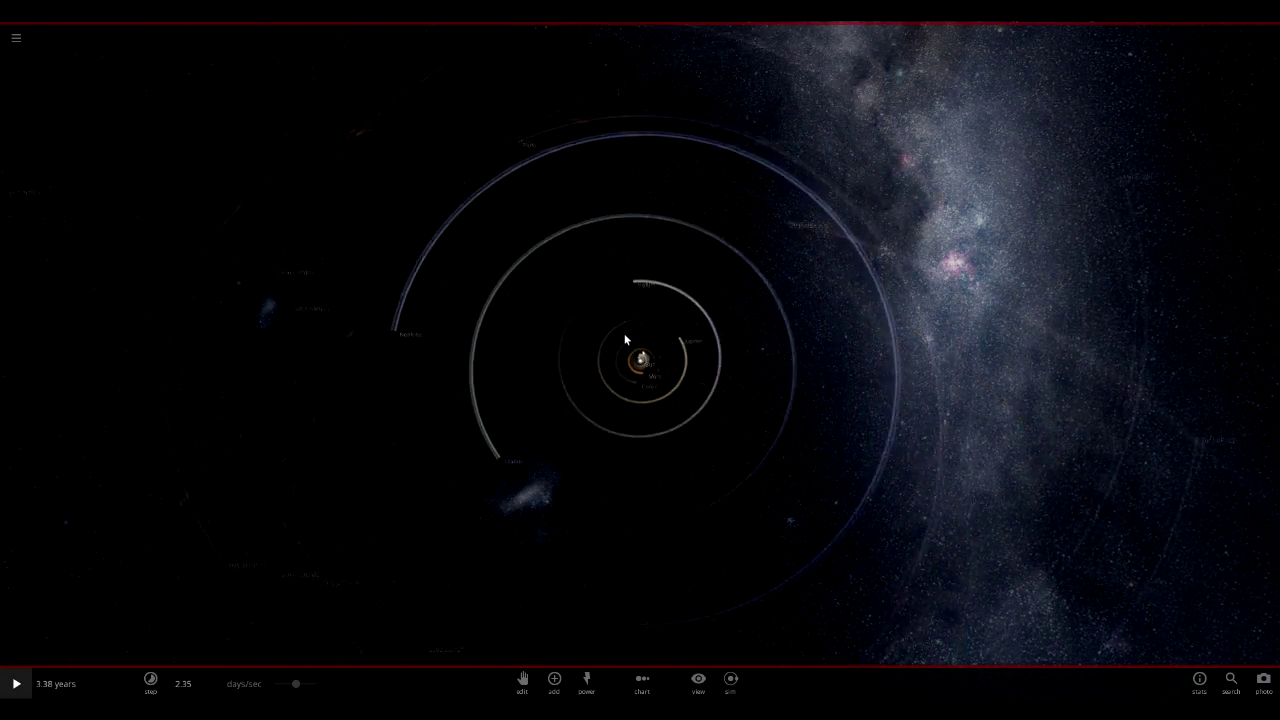
{"action": "scroll", "coordinate": [628, 362], "scroll_direction": "up", "scroll_amount": 3}
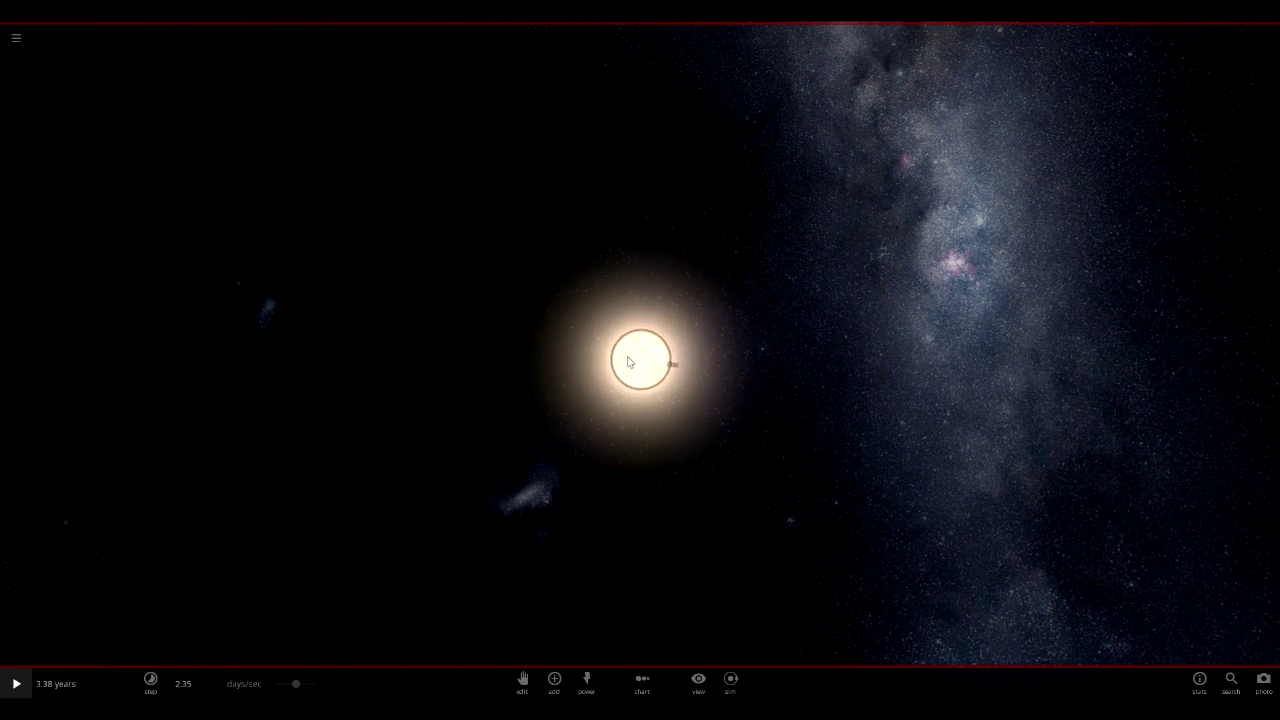
{"action": "scroll", "coordinate": [593, 320], "scroll_direction": "down", "scroll_amount": 5}
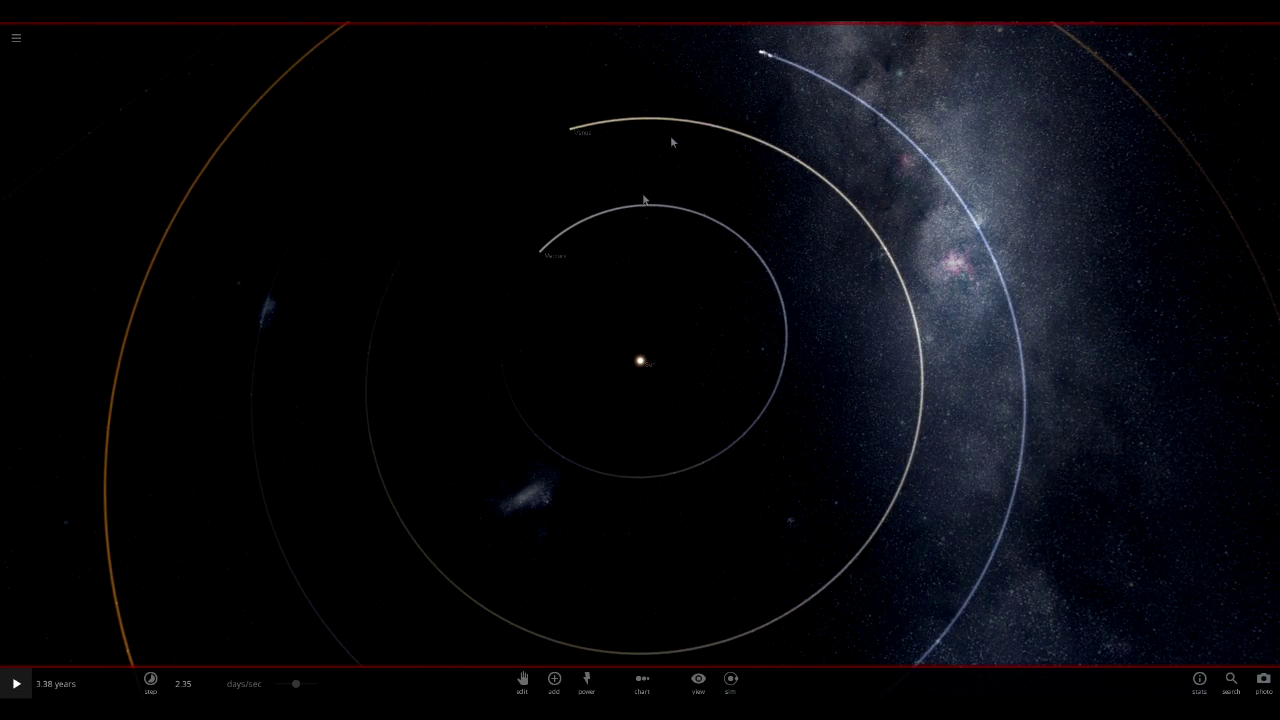
Center the camera on Earth, then select the Moon to show its properties
{"action": "left_click", "coordinate": [763, 53]}
{"action": "double_click", "coordinate": [761, 52]}
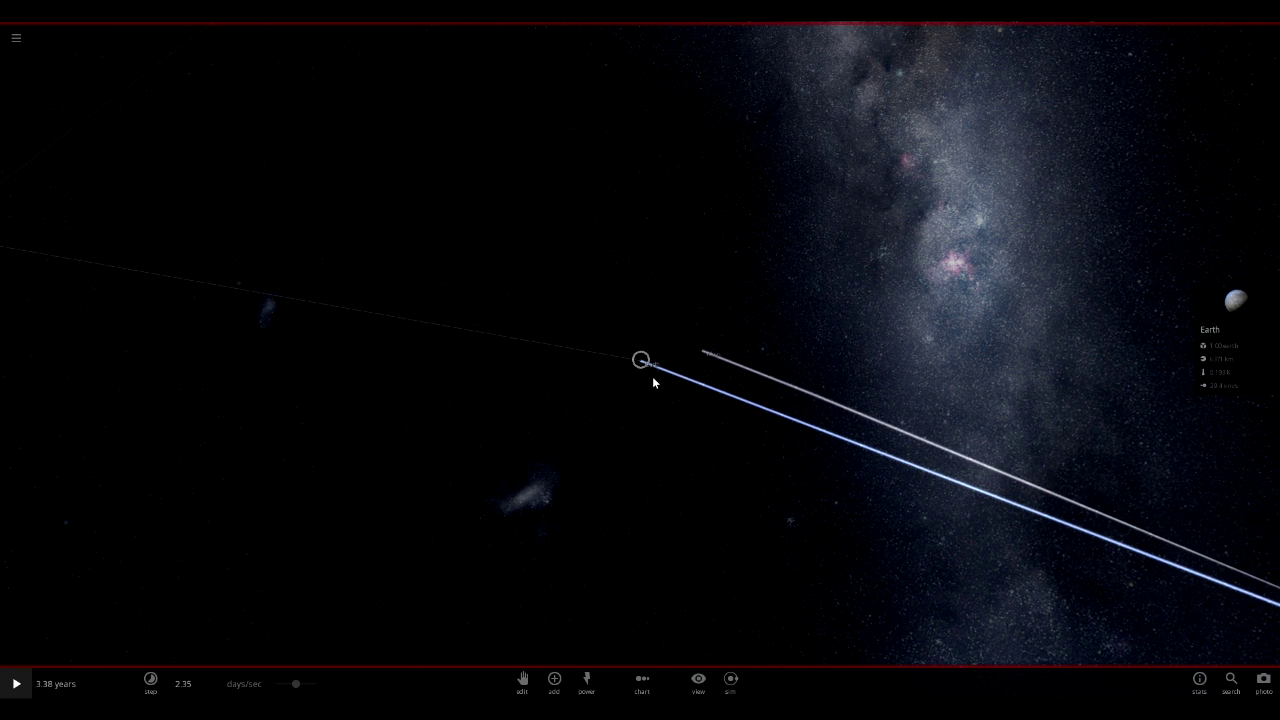
{"action": "left_click", "coordinate": [707, 351]}
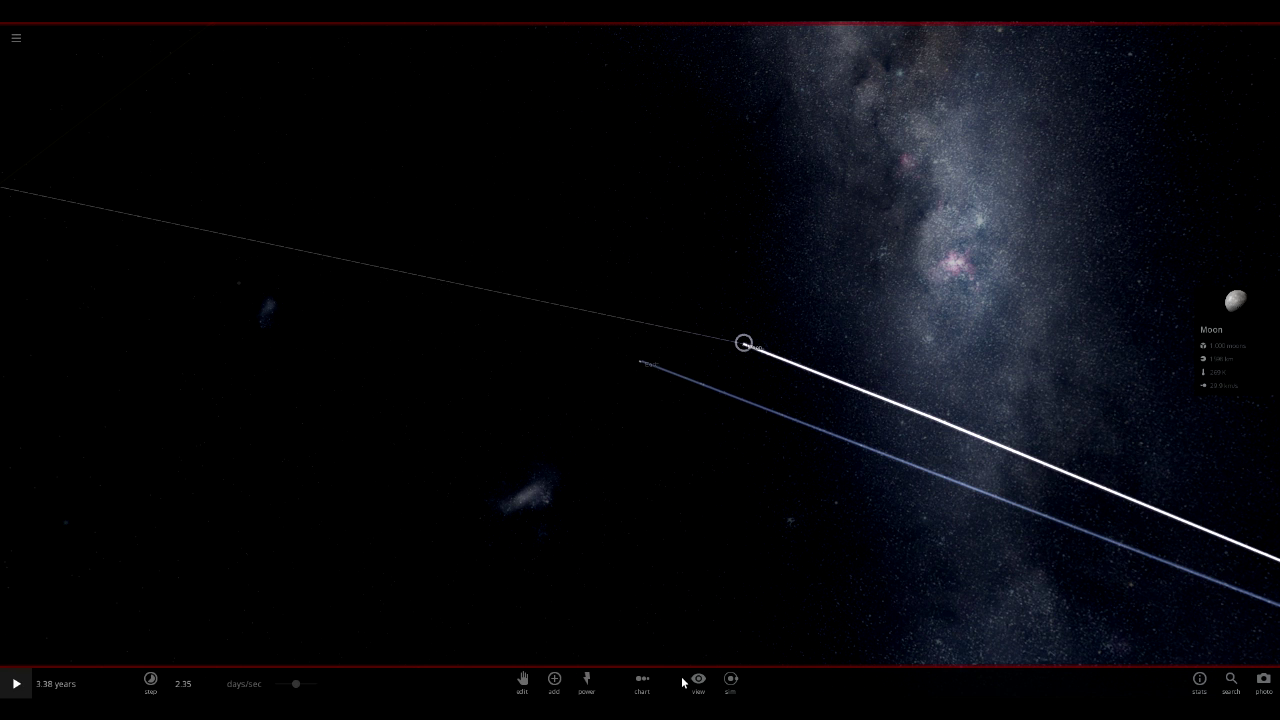
Show orbit paths for all bodies and tilt the view to look down on the system
{"action": "left_click", "coordinate": [619, 646]}
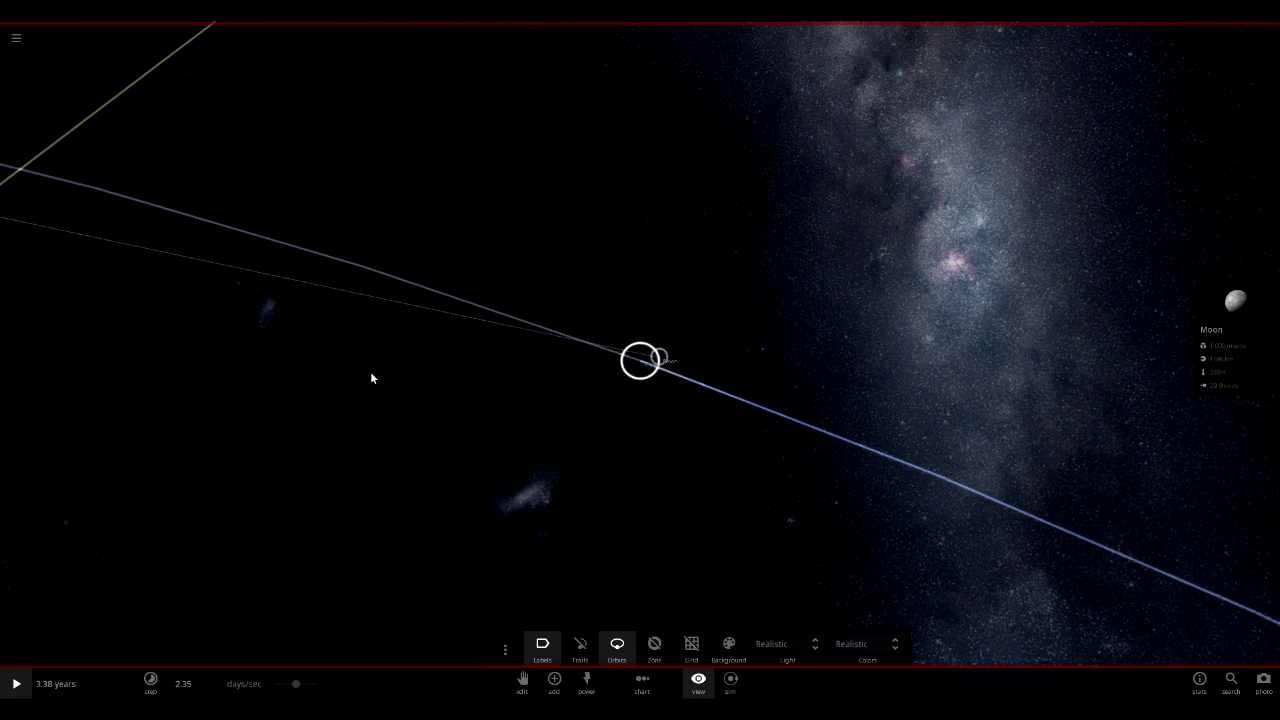
{"action": "scroll", "coordinate": [390, 397], "scroll_direction": "down", "scroll_amount": 10}
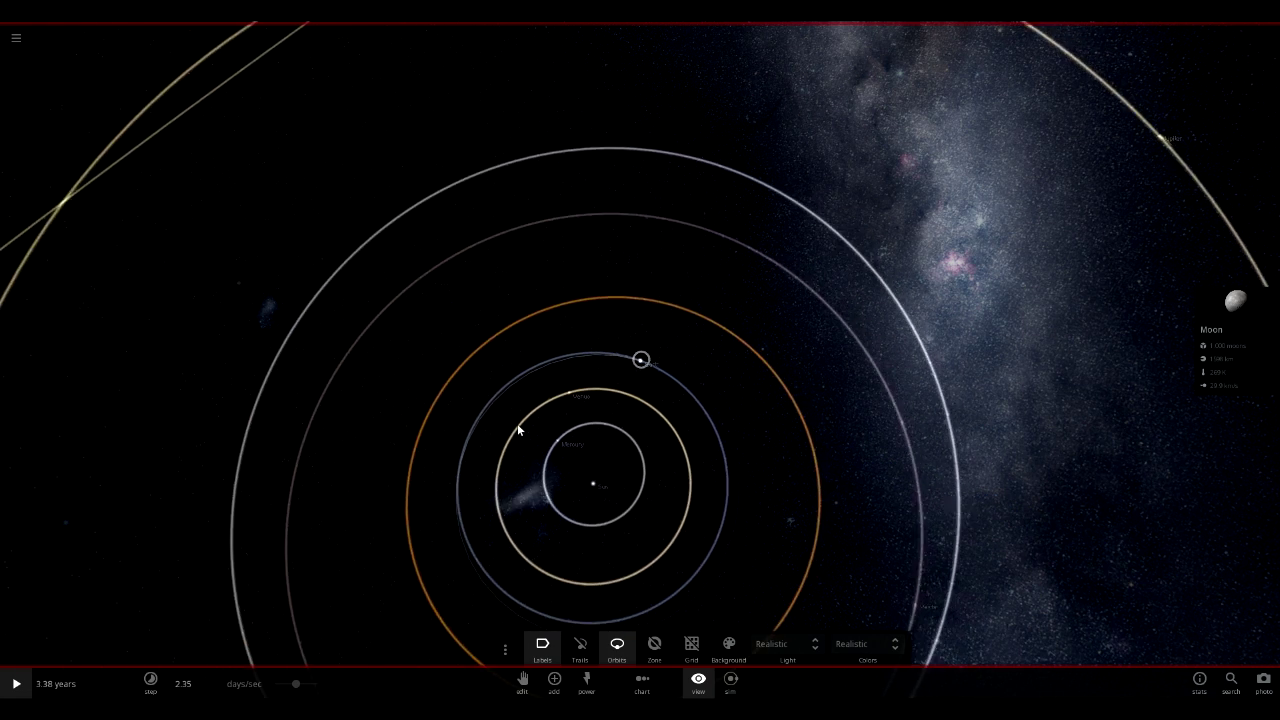
{"action": "scroll", "coordinate": [562, 438], "scroll_direction": "down", "scroll_amount": 5}
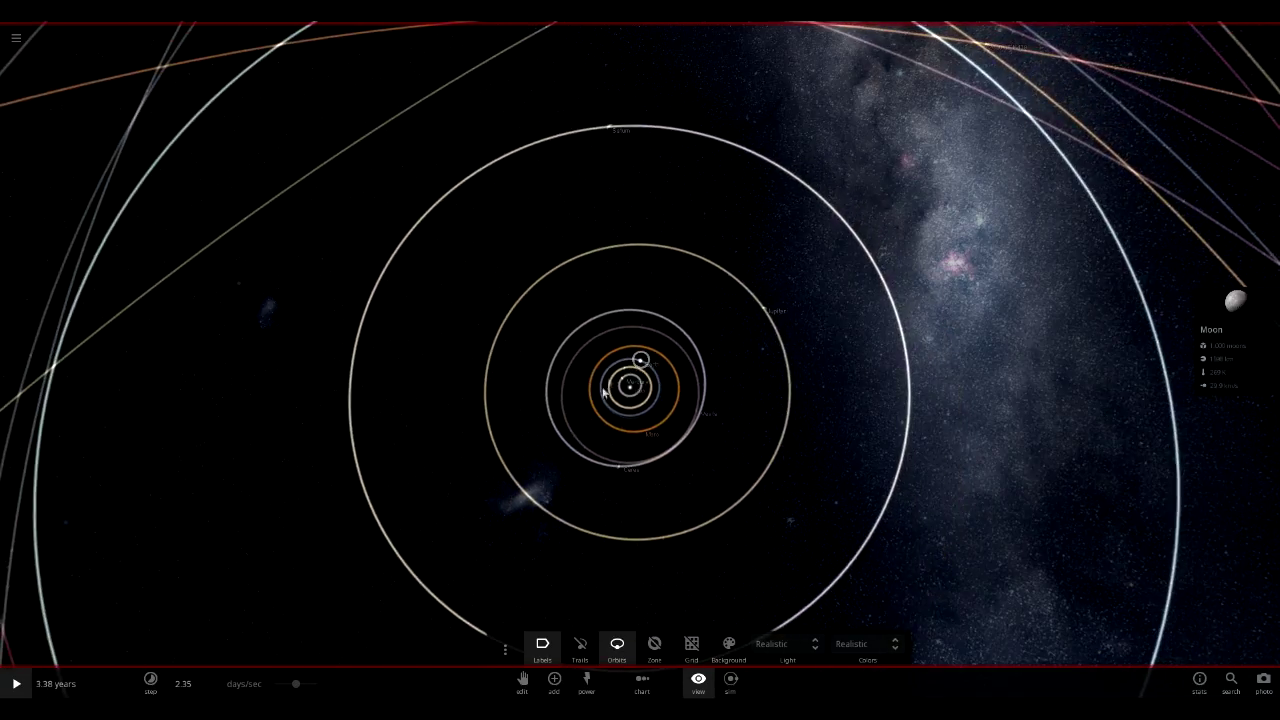
{"action": "scroll", "coordinate": [553, 313], "scroll_direction": "down", "scroll_amount": 3}
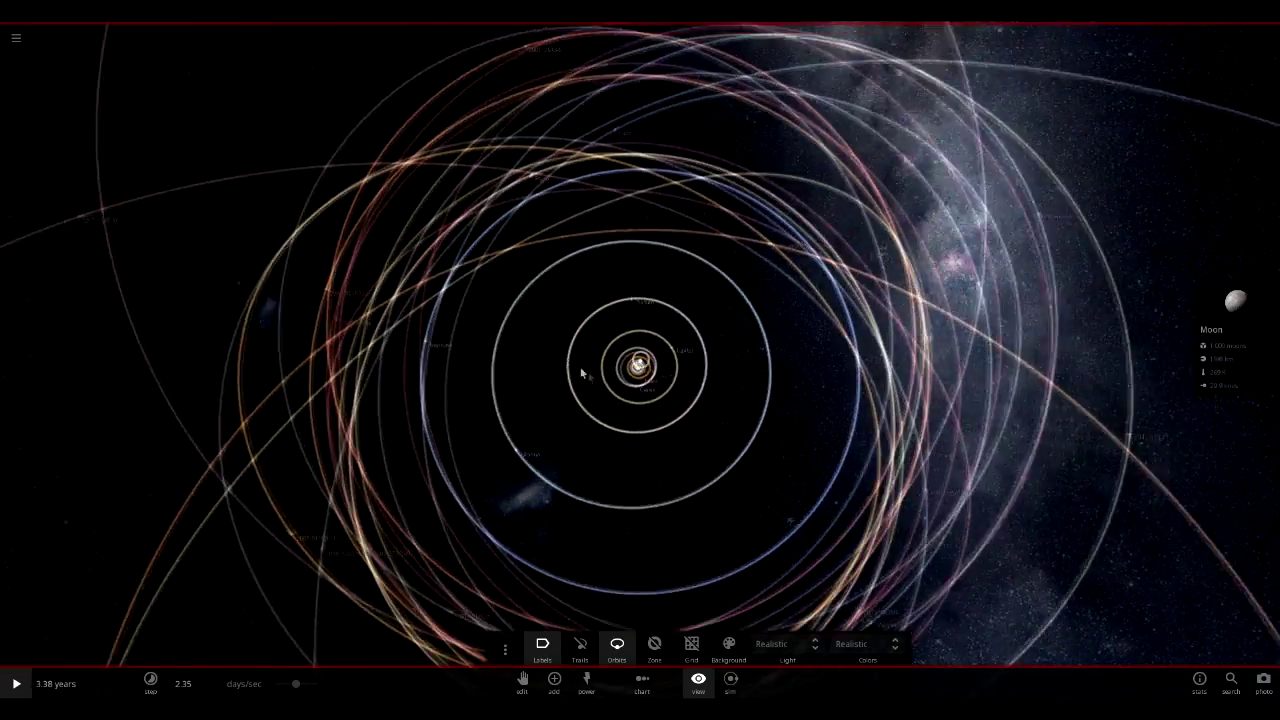
{"action": "scroll", "coordinate": [600, 370], "scroll_direction": "up", "scroll_amount": 4}
{"action": "scroll", "coordinate": [617, 371], "scroll_direction": "up", "scroll_amount": 8}
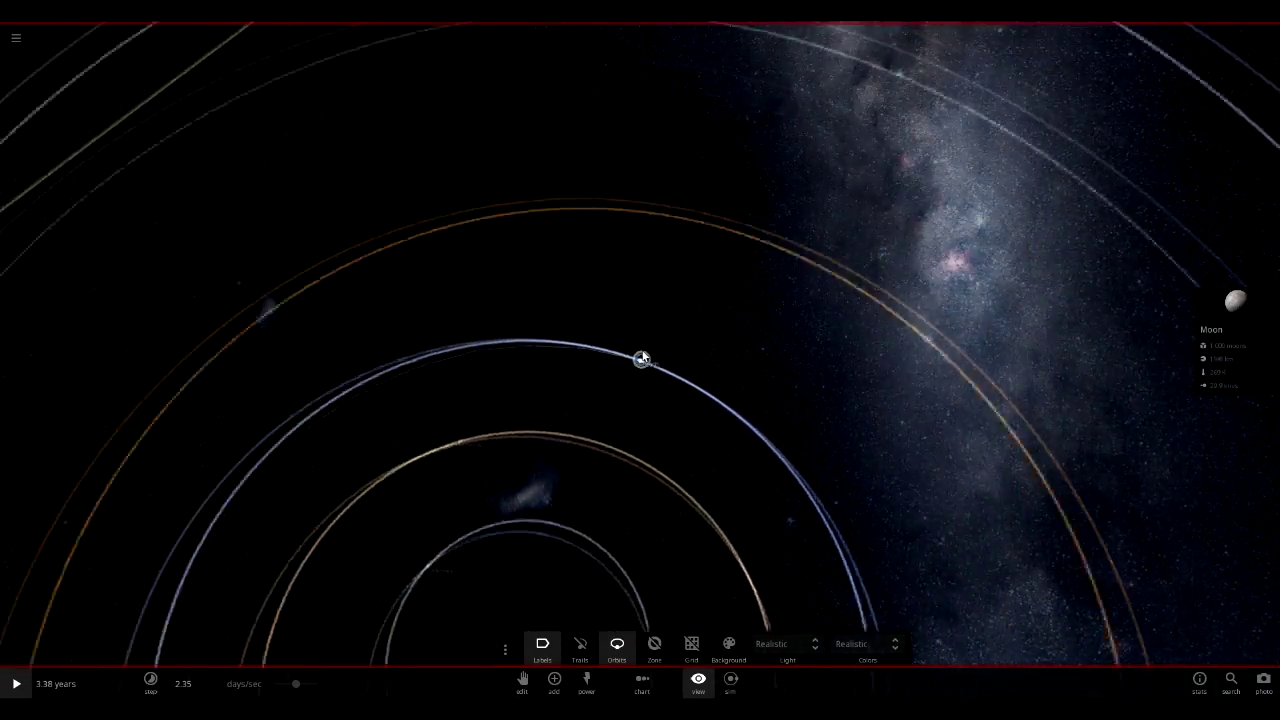
{"action": "scroll", "coordinate": [570, 535], "scroll_direction": "down", "scroll_amount": 3}
{"action": "left_click_drag", "start_coordinate": [560, 568], "coordinate": [563, 357]}
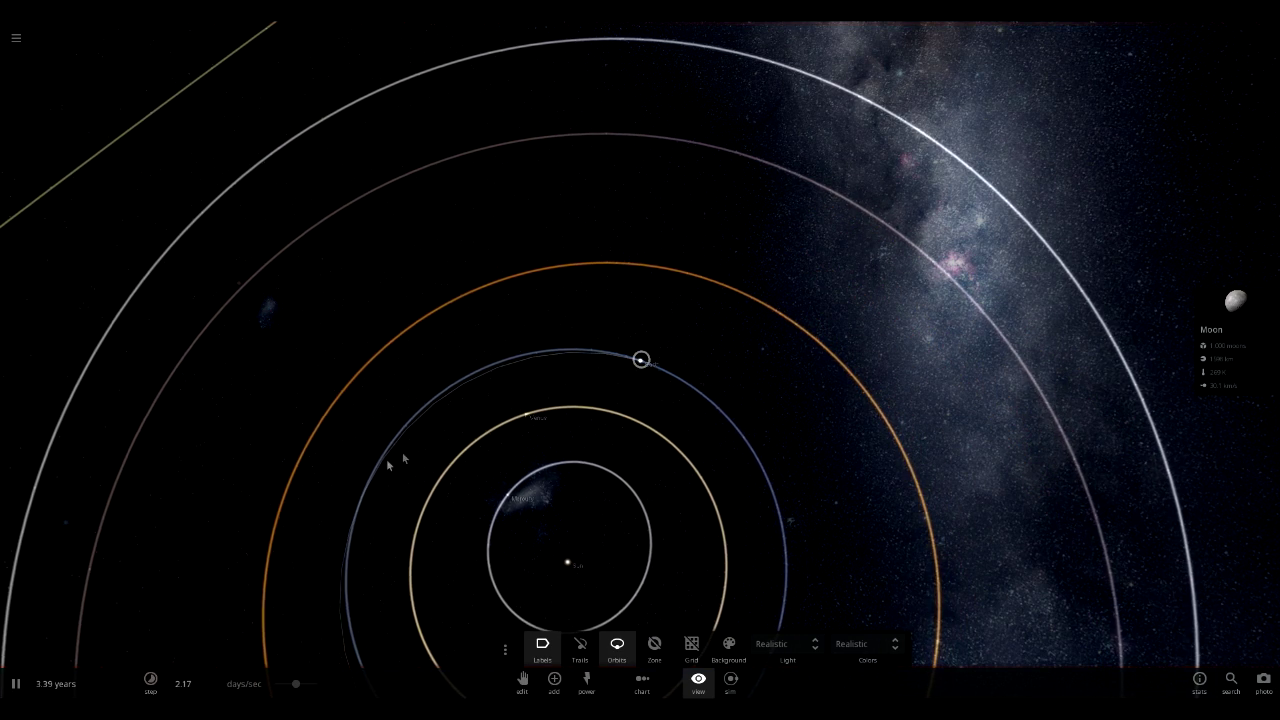
Turn motion trails back on and raise the simulation speed to about 13.5 days/sec
{"action": "left_click", "coordinate": [588, 647]}
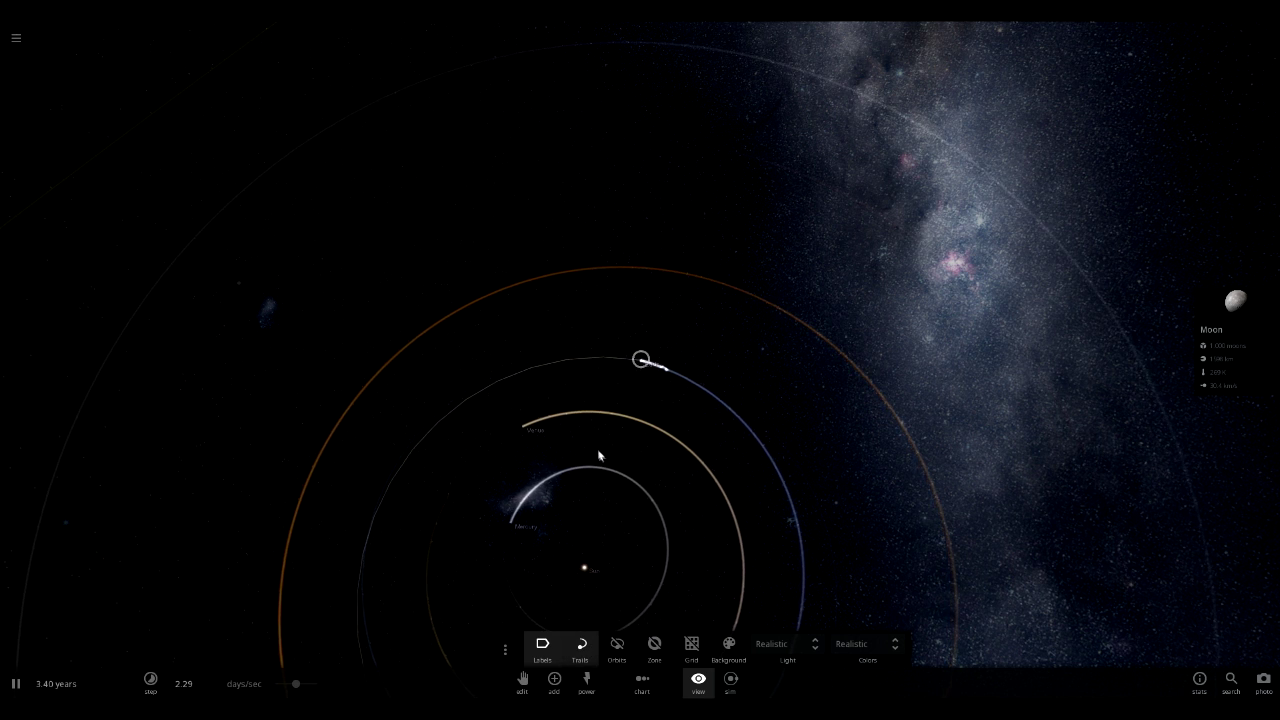
{"action": "scroll", "coordinate": [567, 424], "scroll_direction": "down", "scroll_amount": 5}
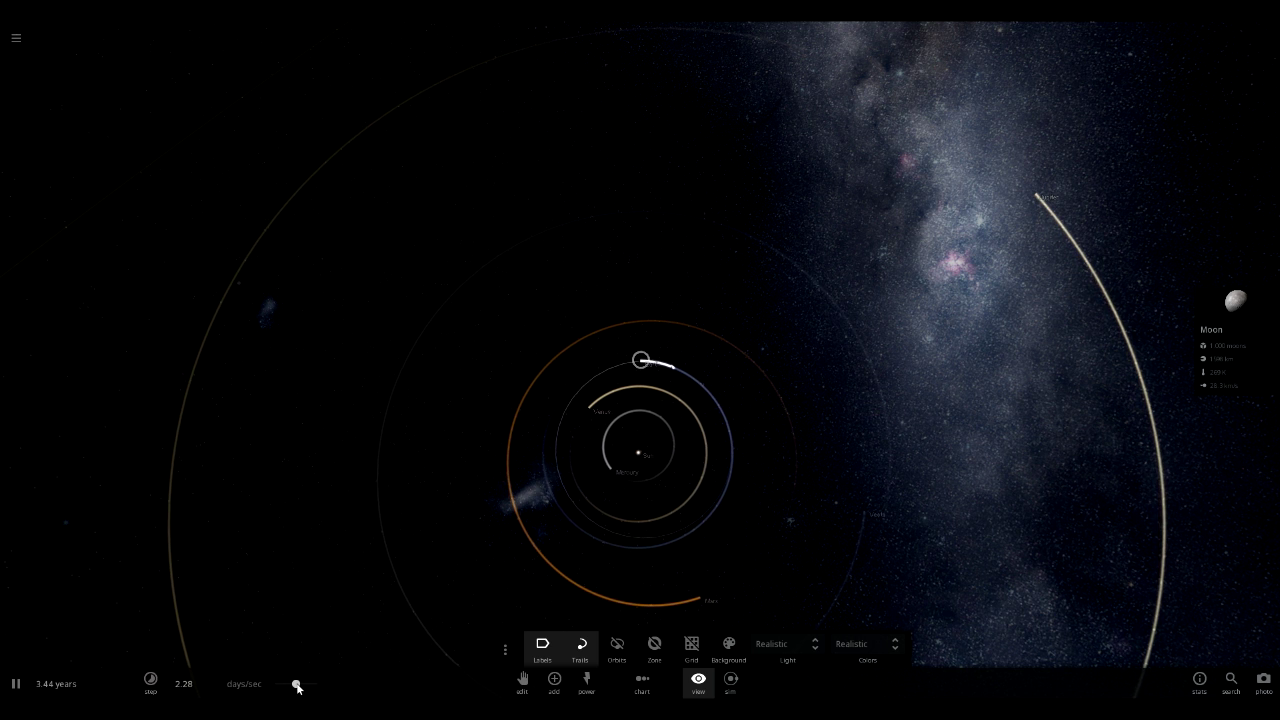
{"action": "left_click_drag", "start_coordinate": [297, 685], "coordinate": [318, 686]}
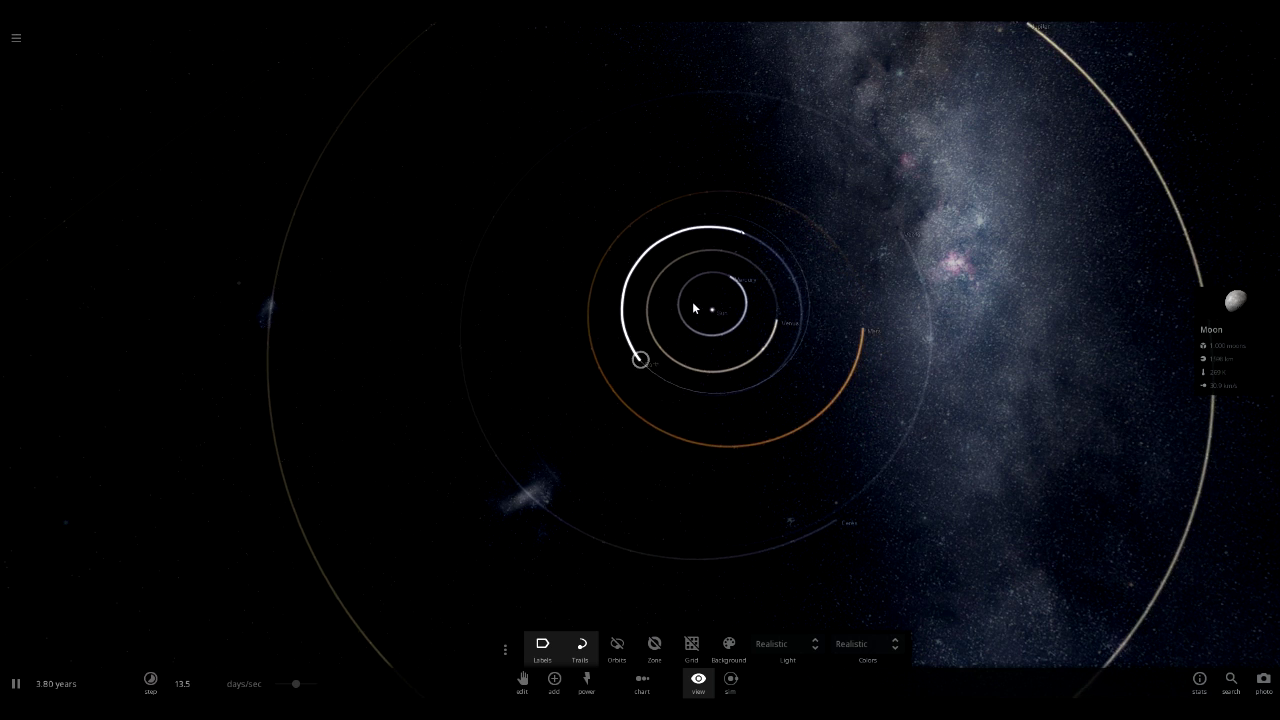
Select the Sun and tilt the camera over the solar system
{"action": "left_click", "coordinate": [707, 296]}
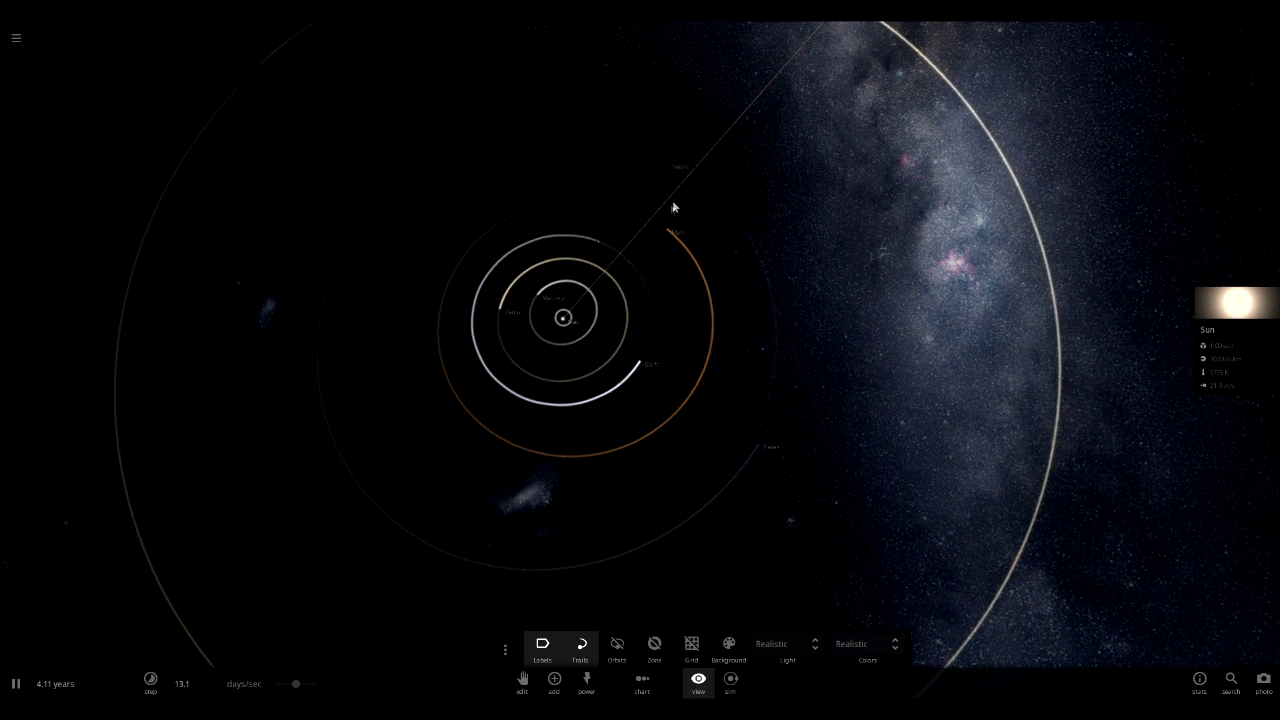
{"action": "left_click_drag", "start_coordinate": [597, 301], "coordinate": [622, 127]}
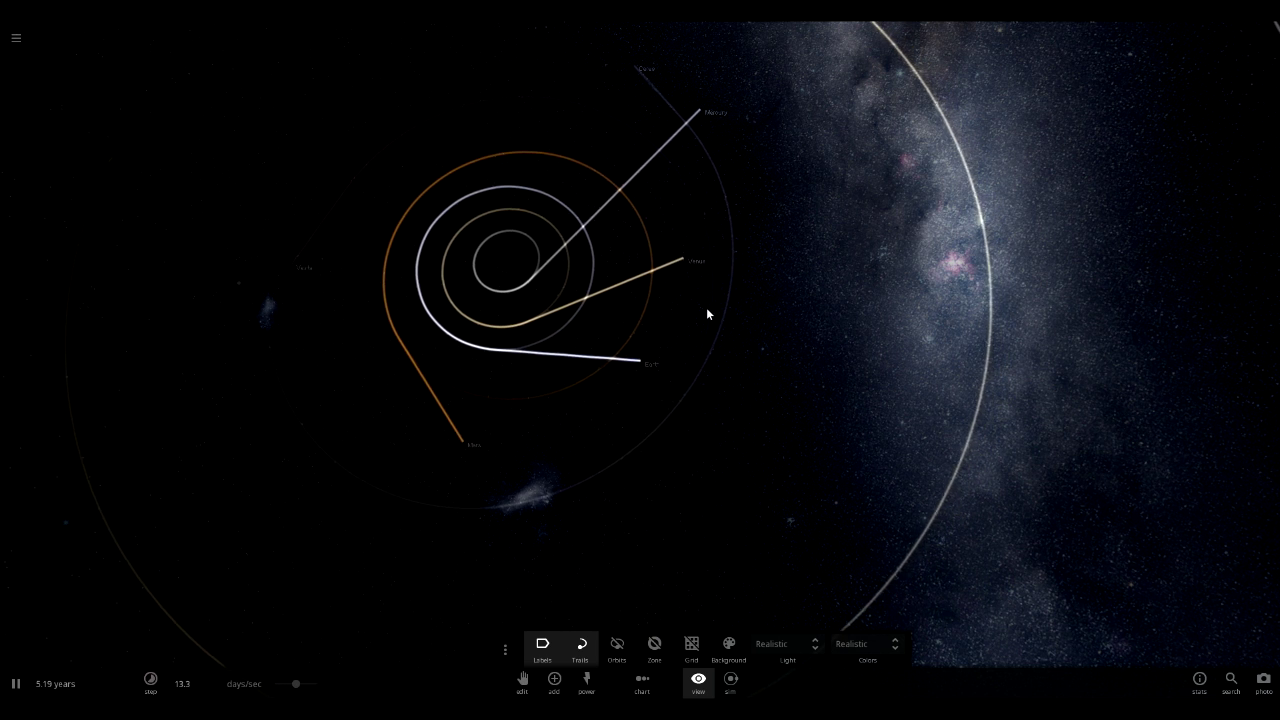
Select Earth among the drifting planets to show its info card
{"action": "left_click", "coordinate": [648, 366]}
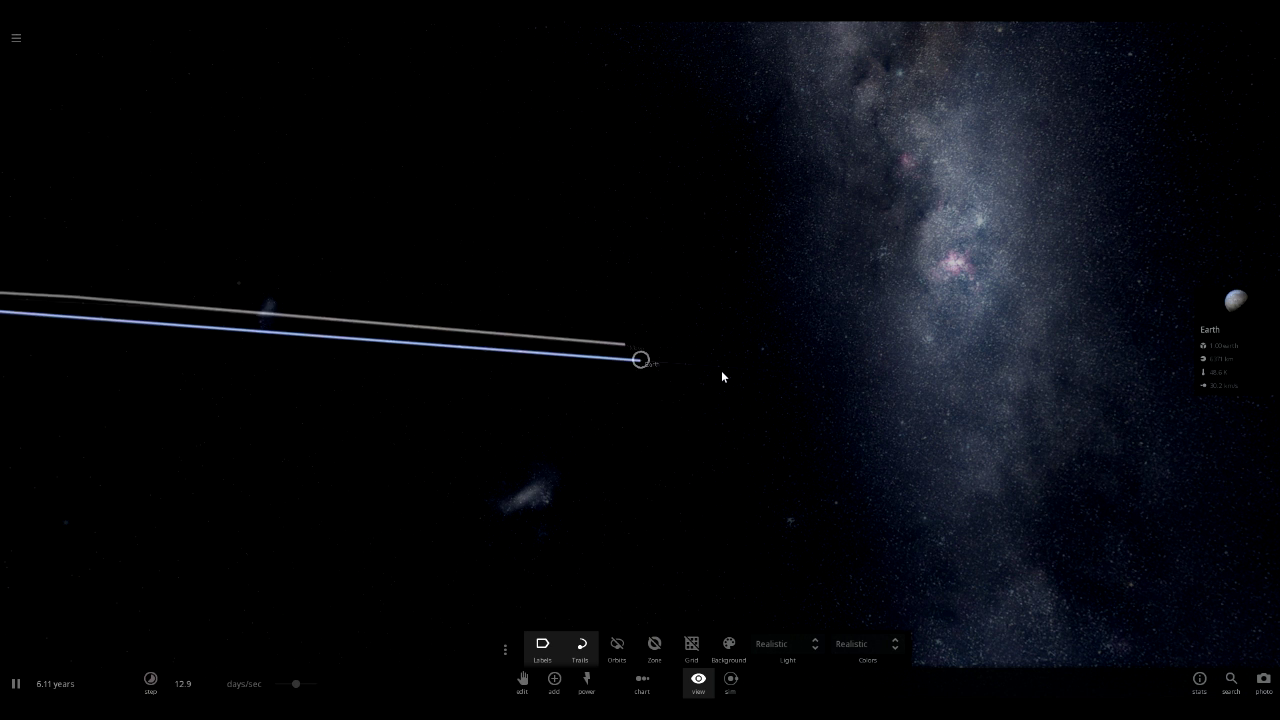
Zoom on Earth and switch to orbit paths, revealing its white orbit circle
{"action": "scroll", "coordinate": [721, 370], "scroll_direction": "up", "scroll_amount": 5}
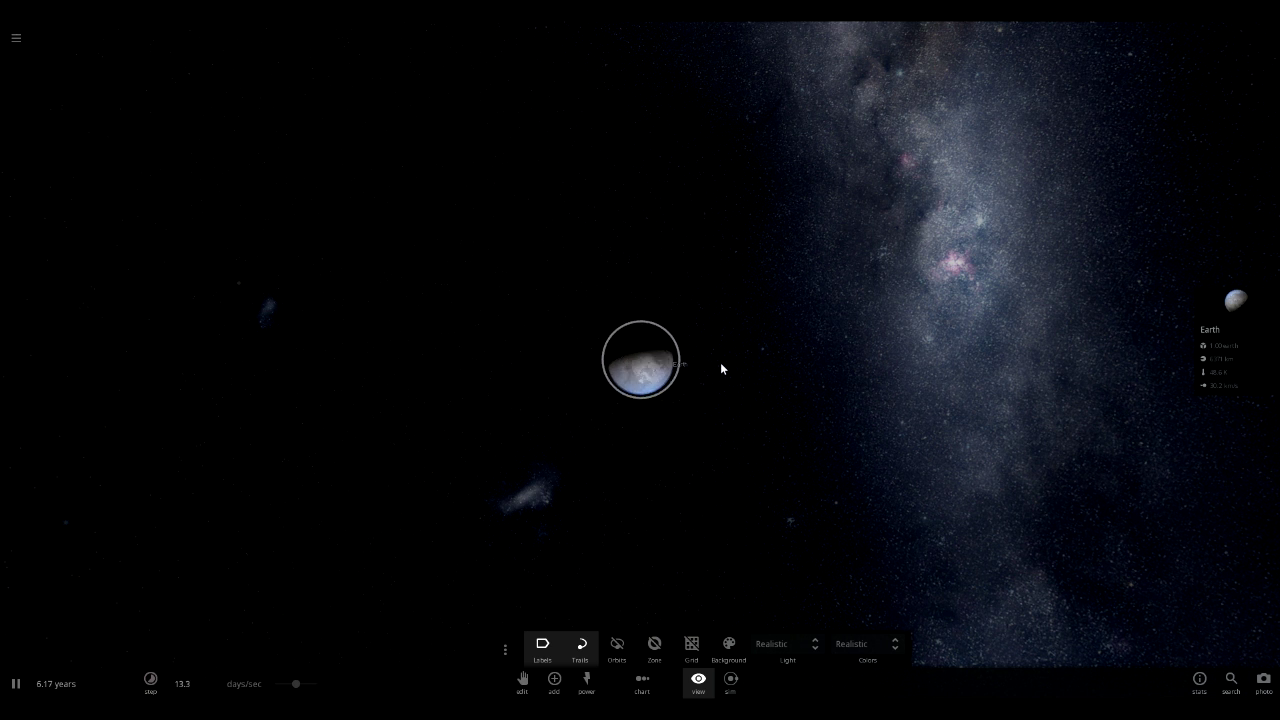
{"action": "scroll", "coordinate": [721, 370], "scroll_direction": "down", "scroll_amount": 5}
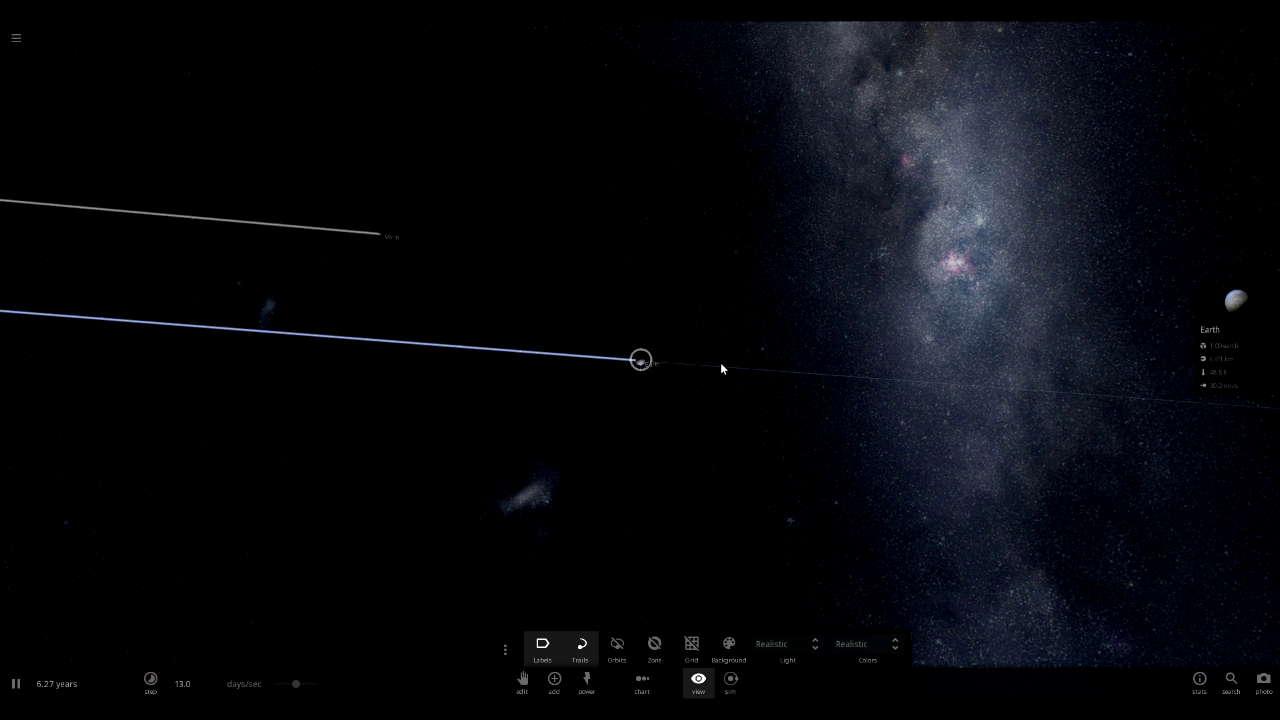
{"action": "left_click", "coordinate": [617, 644]}
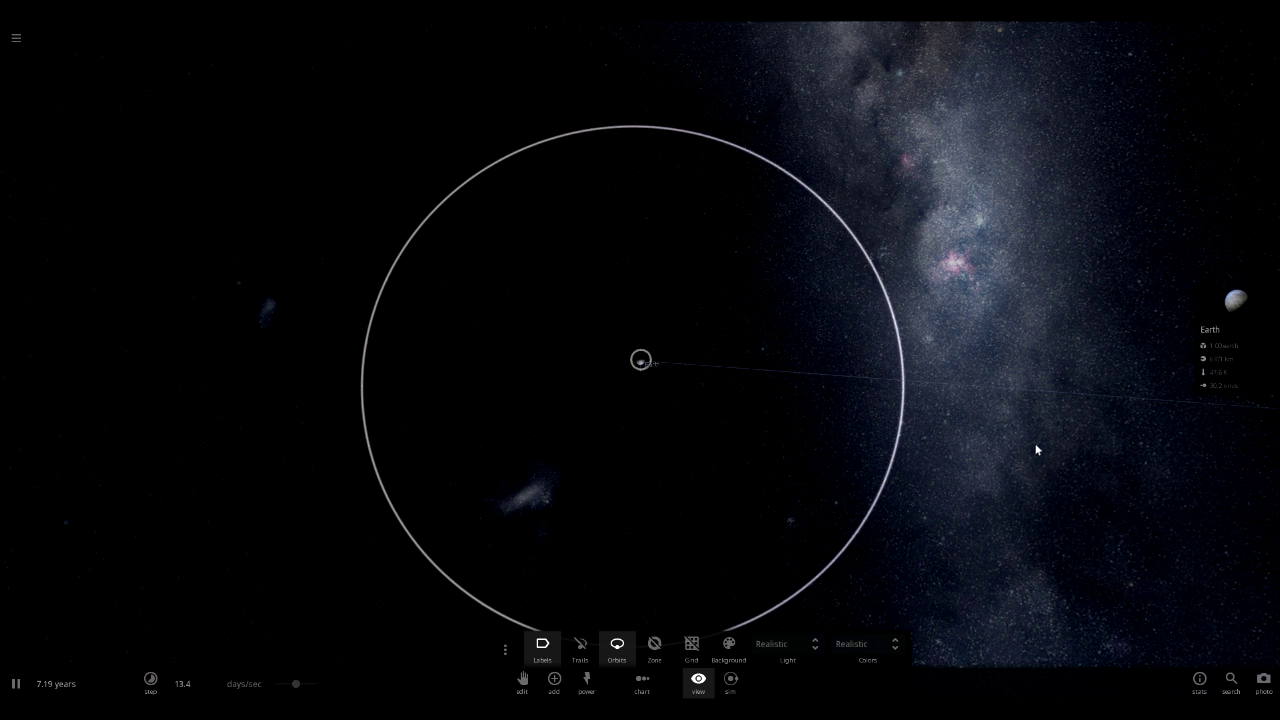
Open Earth's panel, select the Moon, and scroll to its 27.3-day orbital period
{"action": "left_click", "coordinate": [1230, 306]}
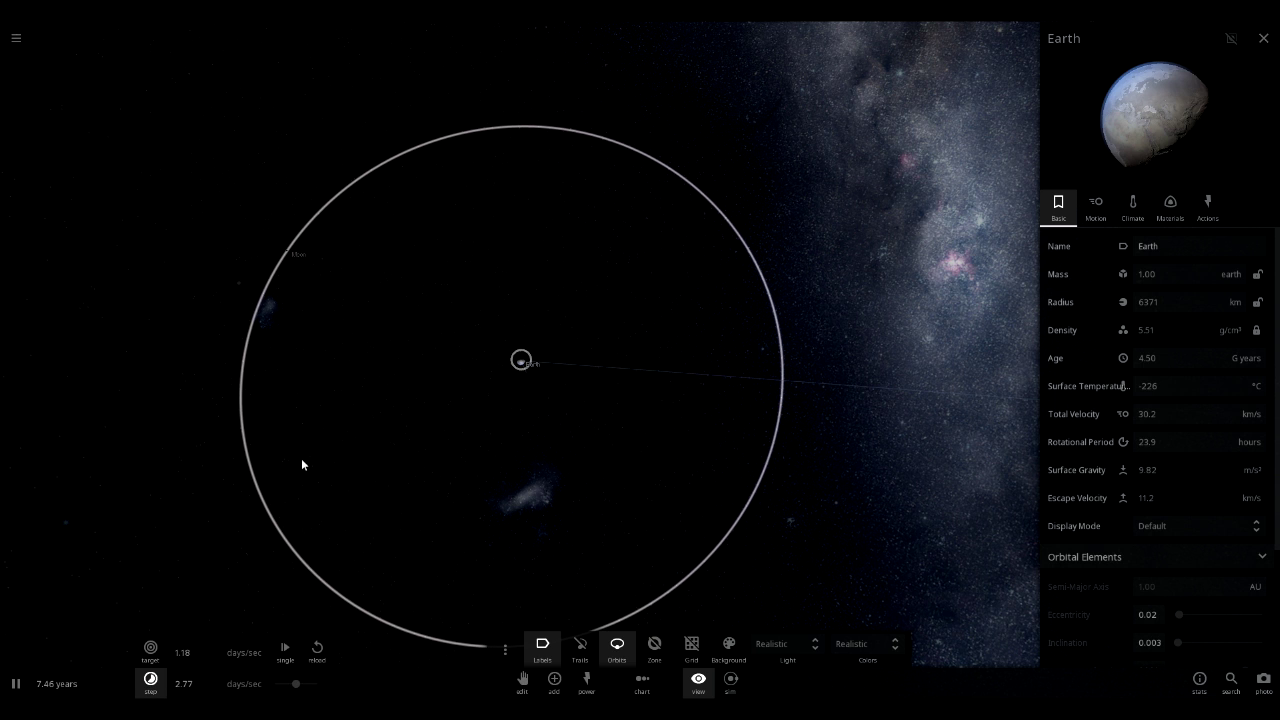
{"action": "left_click", "coordinate": [262, 304]}
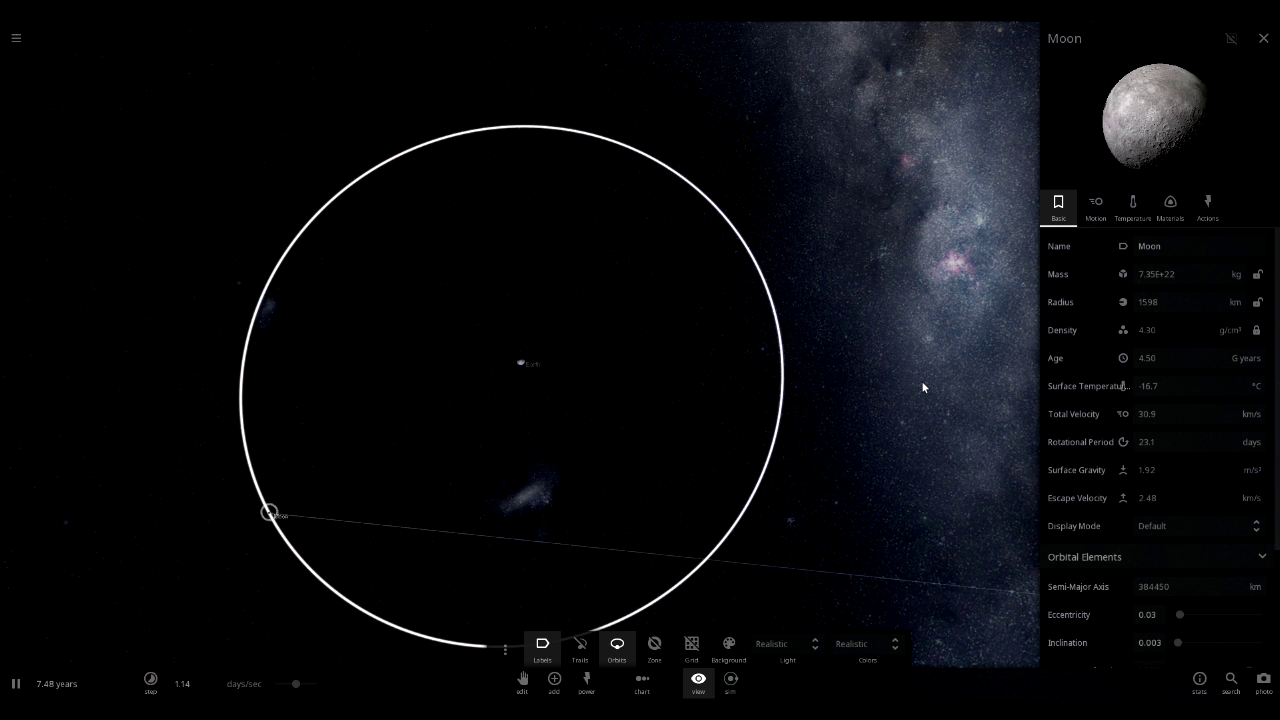
{"action": "scroll", "coordinate": [1110, 470], "scroll_direction": "down", "scroll_amount": 3}
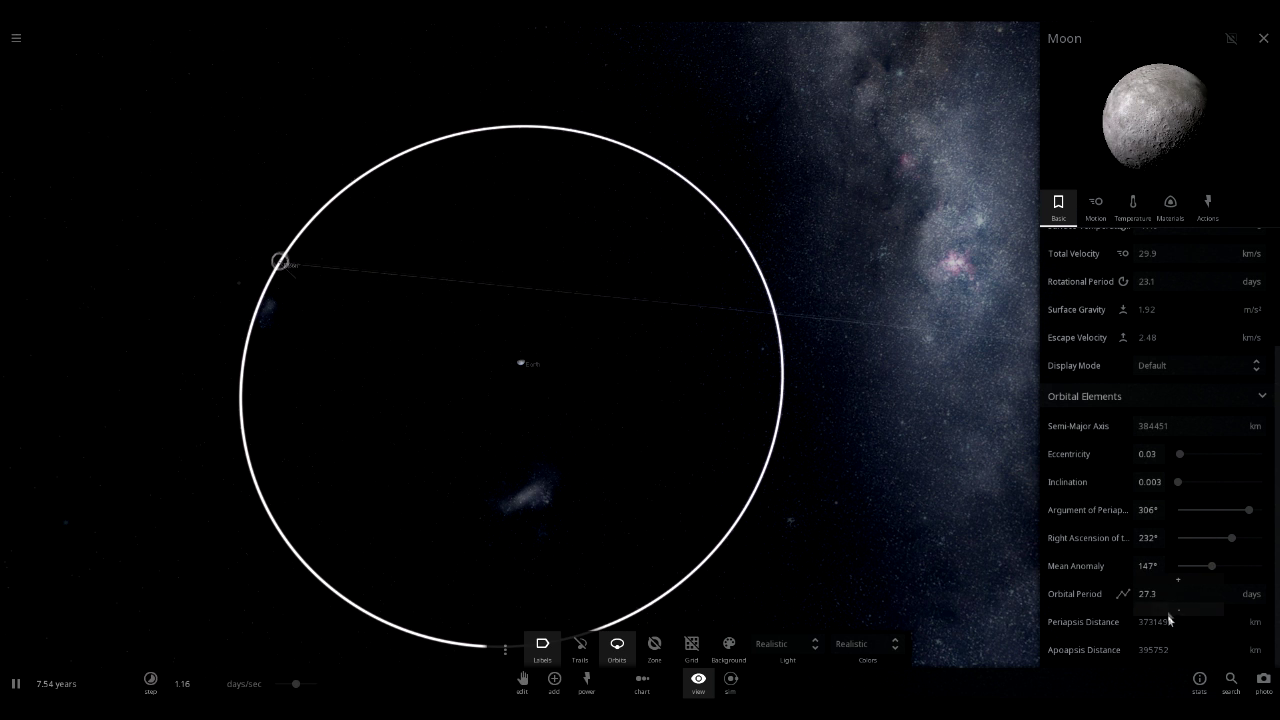
Change the Moon's orbital period to 27.0, then 56.6, until it escapes Earth
{"action": "key", "text": "BackSpace"}
{"action": "type", "text": "0"}
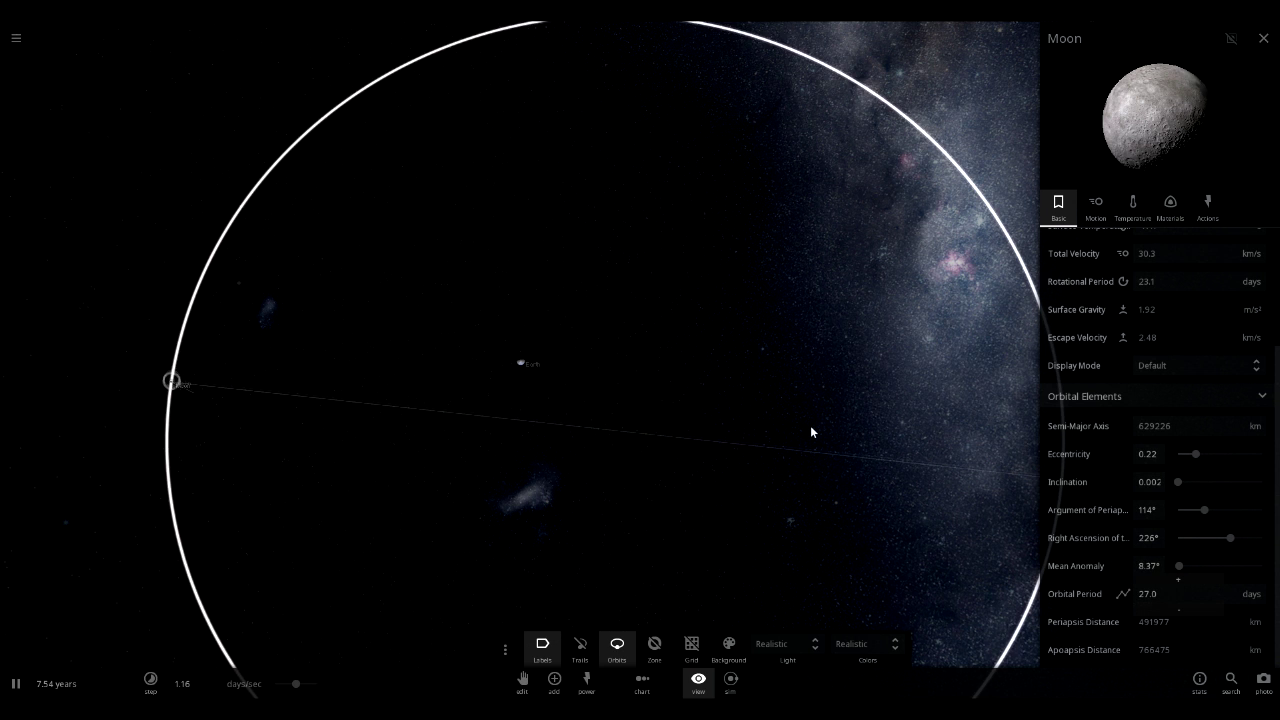
{"action": "scroll", "coordinate": [790, 435], "scroll_direction": "down", "scroll_amount": 5}
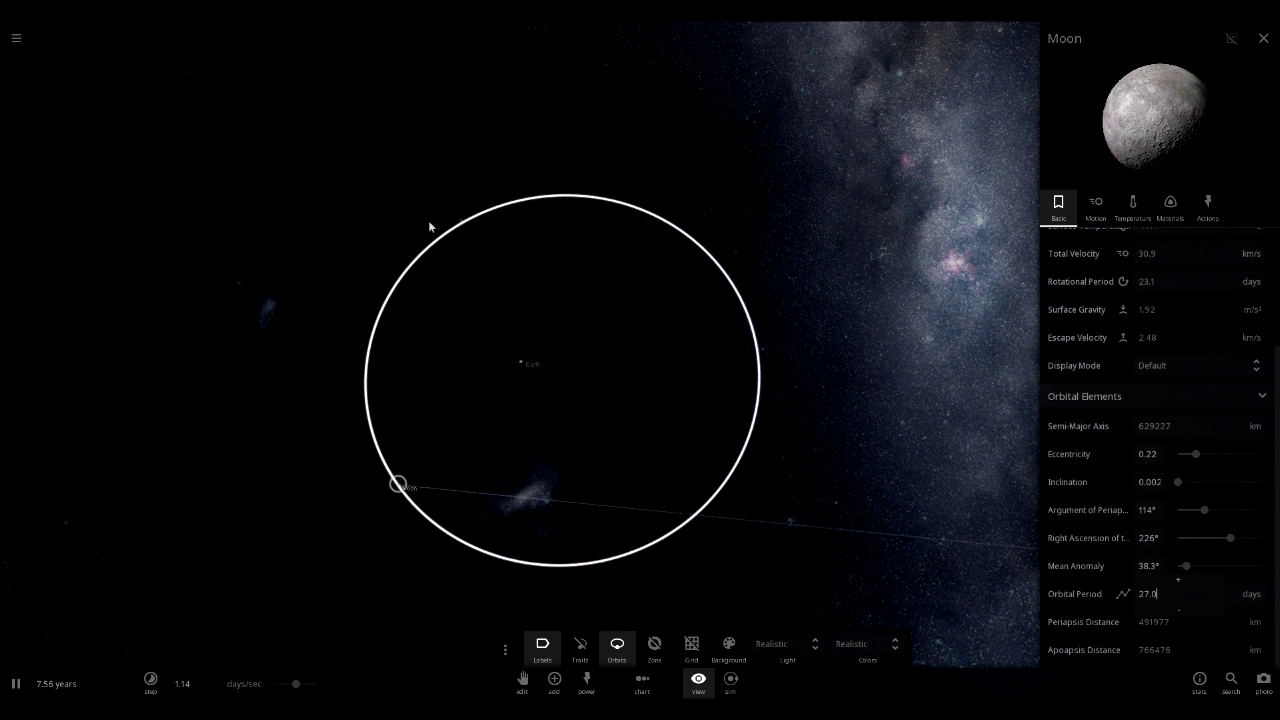
{"action": "key", "text": "BackSpace"}
{"action": "key", "text": "BackSpace"}
{"action": "key", "text": "BackSpace"}
{"action": "key", "text": "BackSpace"}
{"action": "type", "text": "56.6"}
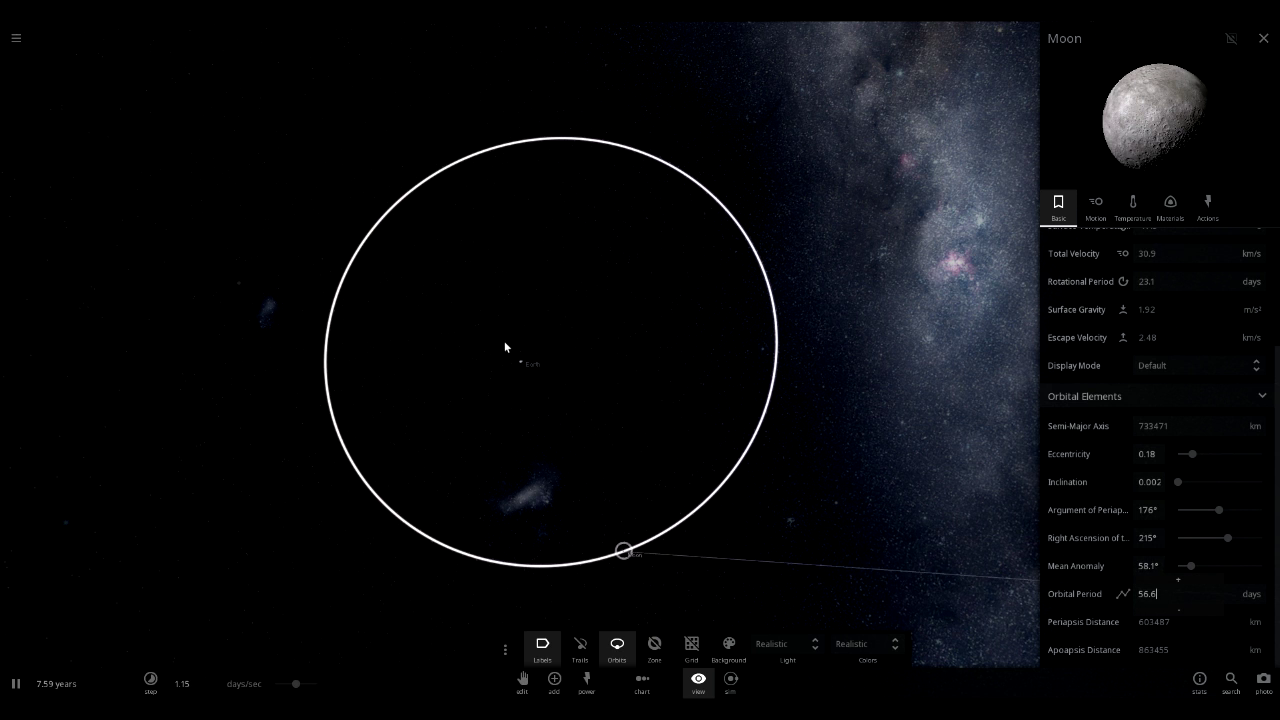
{"action": "key", "text": "Return"}
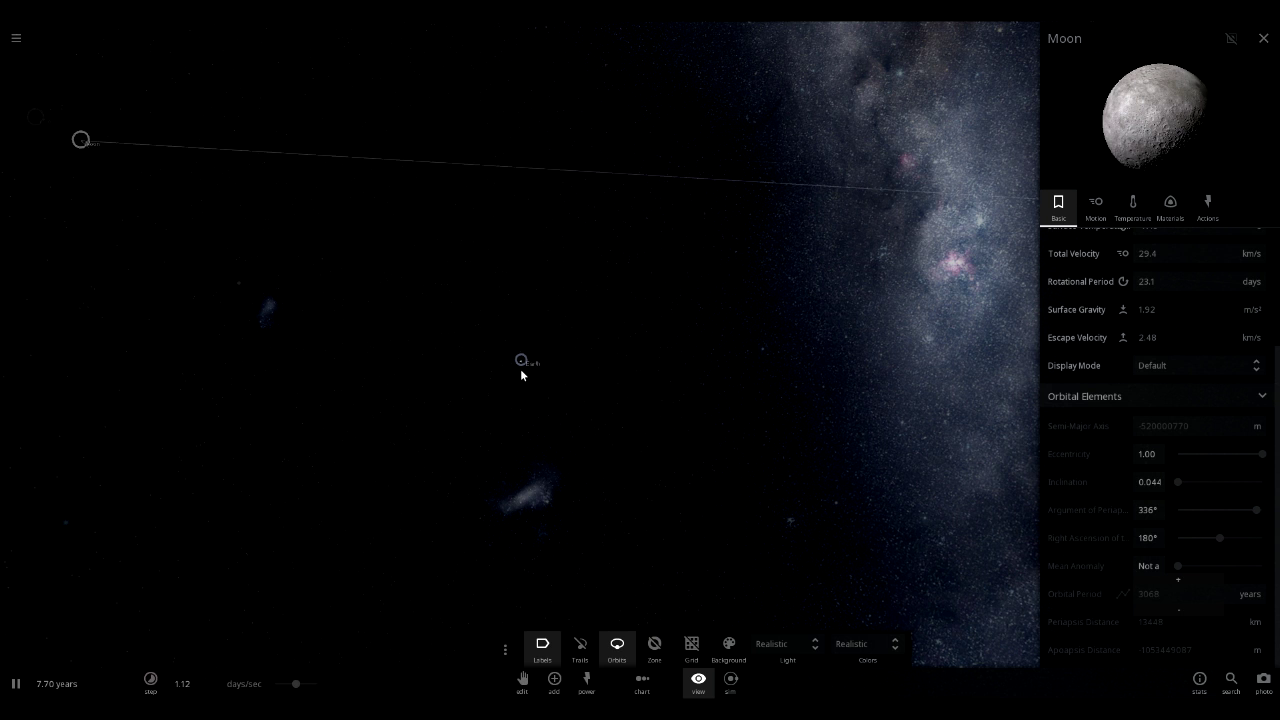
Select Earth to show its 1.00-year orbit properties and zoom out
{"action": "left_click", "coordinate": [518, 364]}
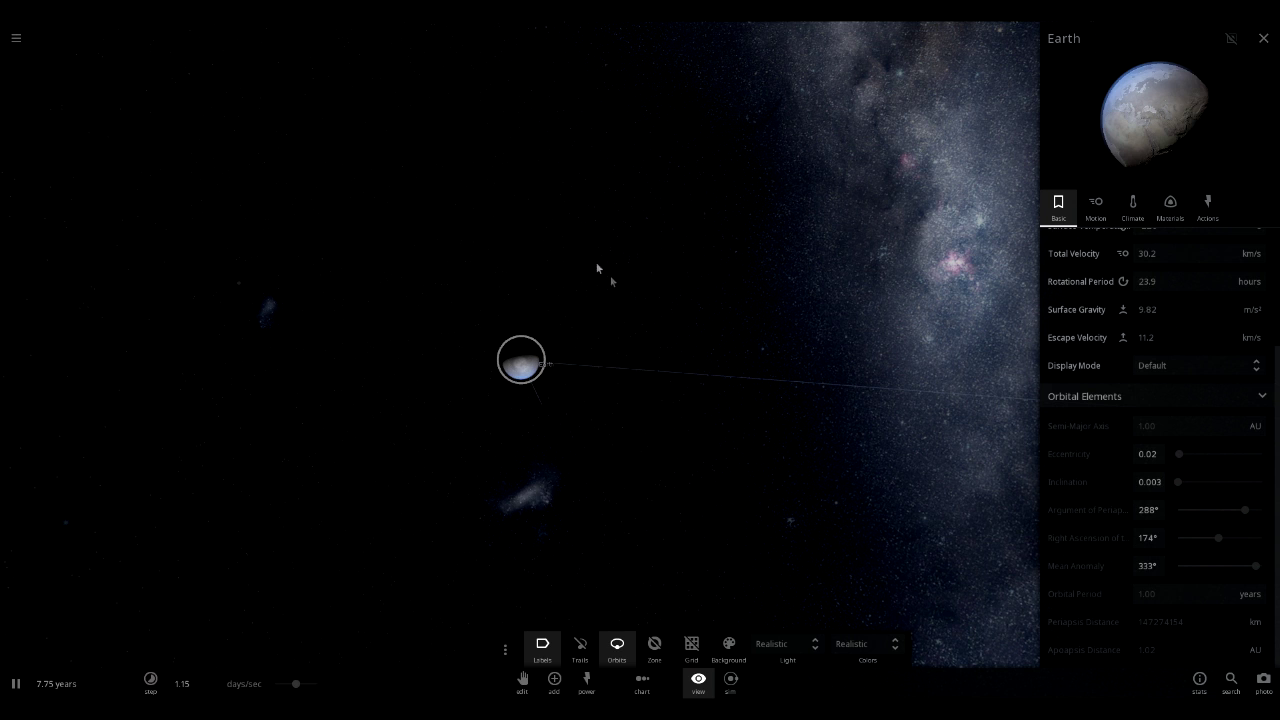
{"action": "scroll", "coordinate": [547, 292], "scroll_direction": "down", "scroll_amount": 3}
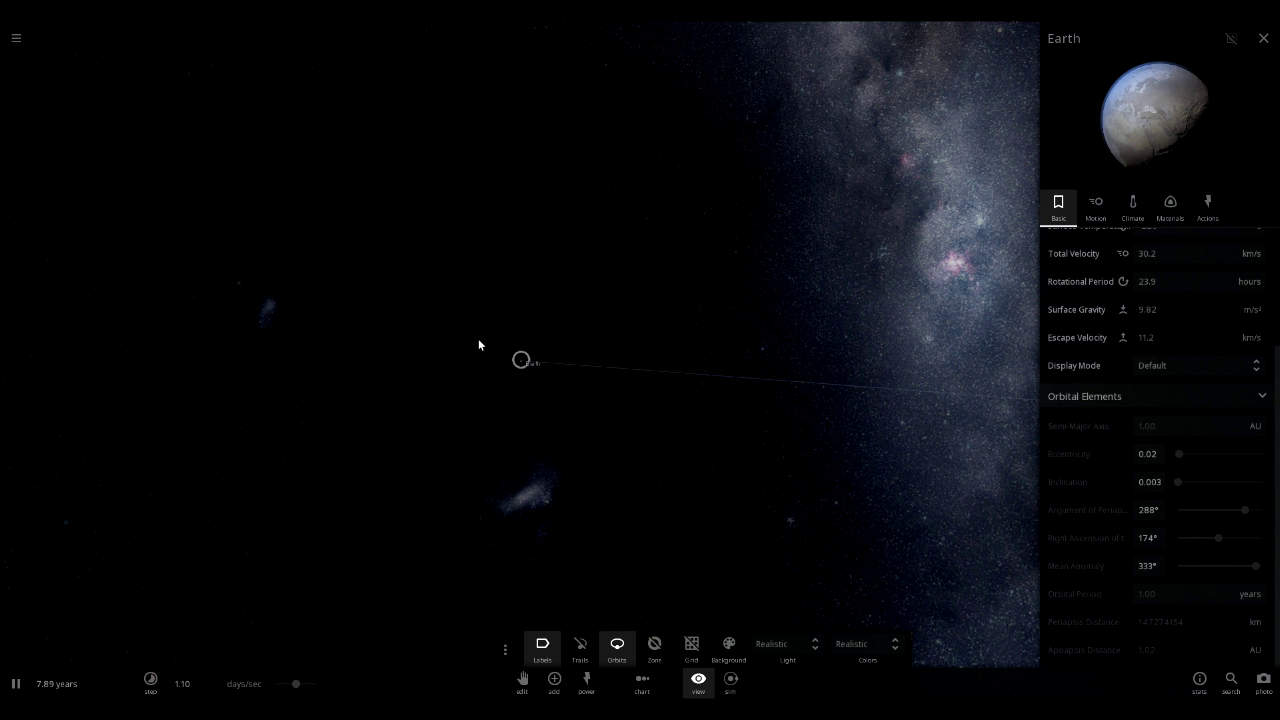
Zoom in and rotate the camera until the frozen Earth fills the view
{"action": "scroll", "coordinate": [491, 345], "scroll_direction": "up", "scroll_amount": 5}
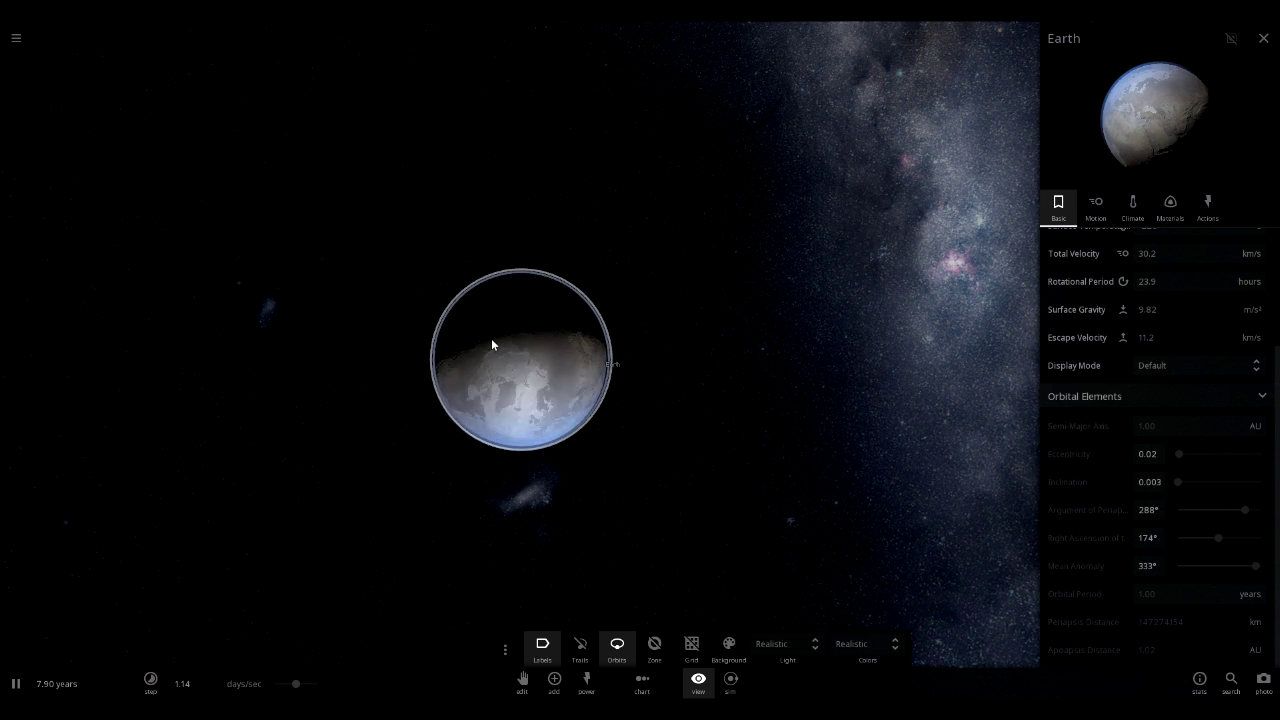
{"action": "scroll", "coordinate": [491, 345], "scroll_direction": "down", "scroll_amount": 5}
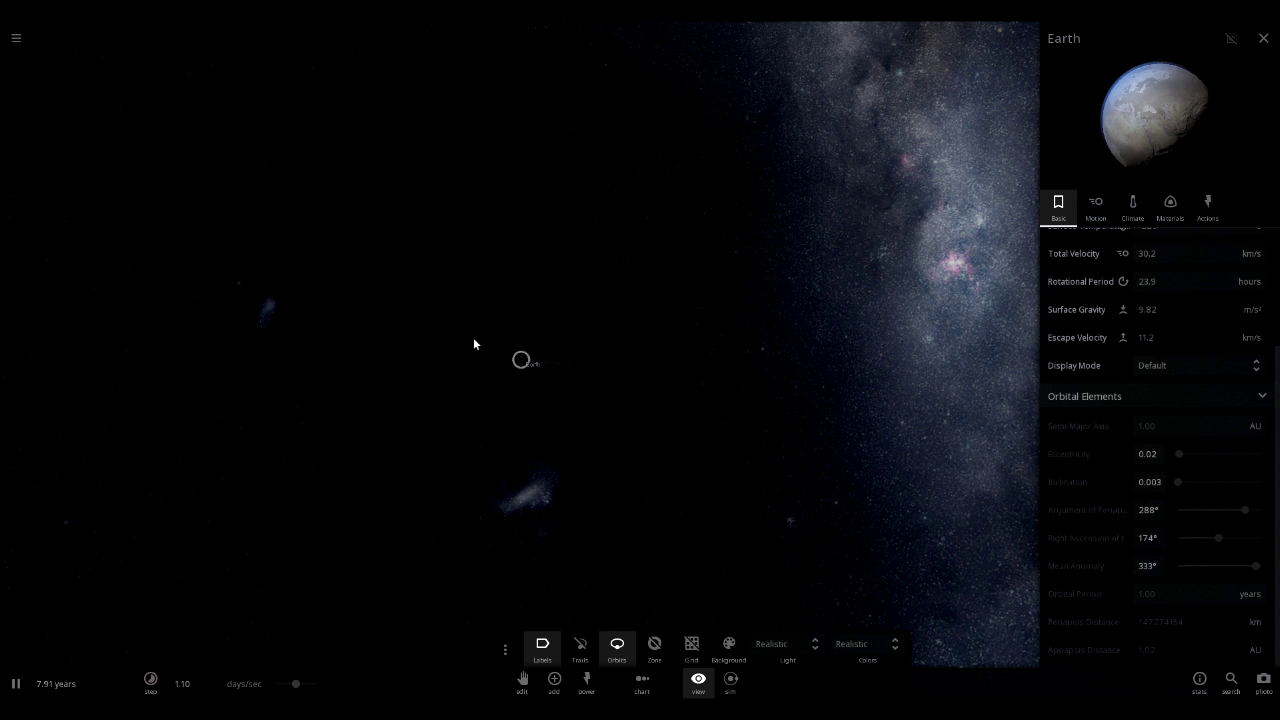
{"action": "scroll", "coordinate": [475, 344], "scroll_direction": "up", "scroll_amount": 5}
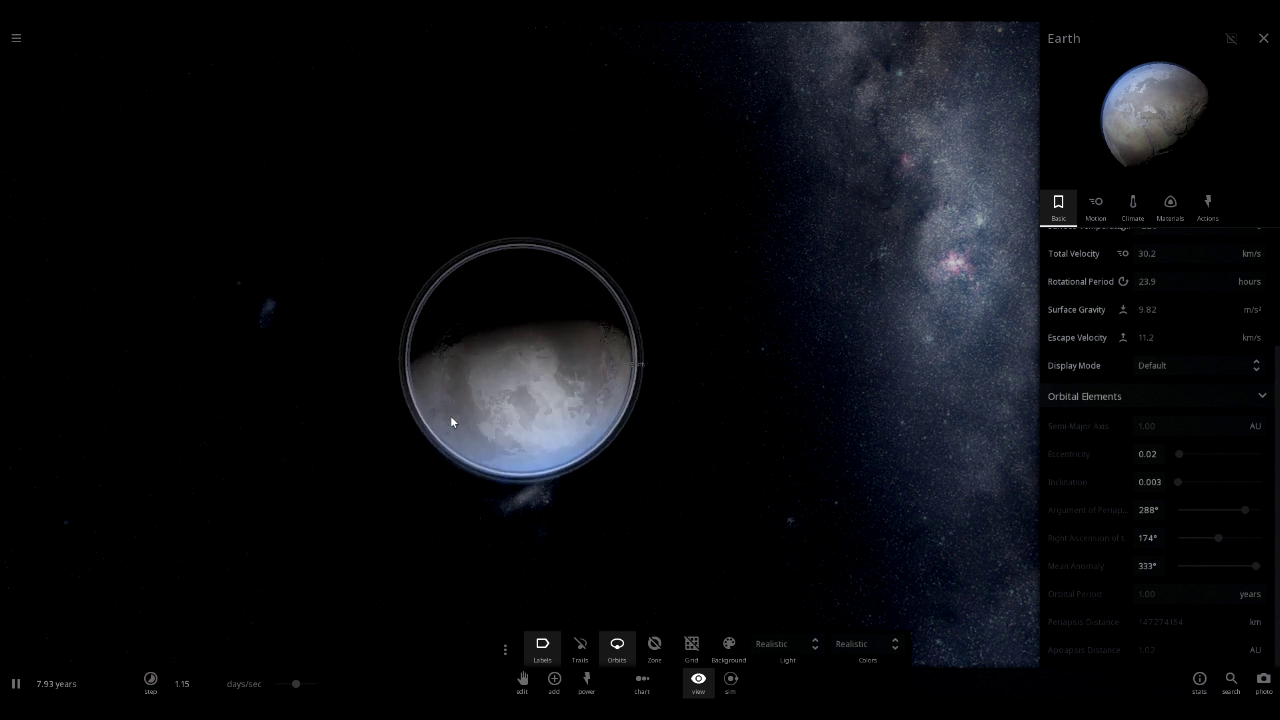
{"action": "scroll", "coordinate": [451, 420], "scroll_direction": "up", "scroll_amount": 3}
{"action": "left_click_drag", "start_coordinate": [451, 420], "coordinate": [518, 368]}
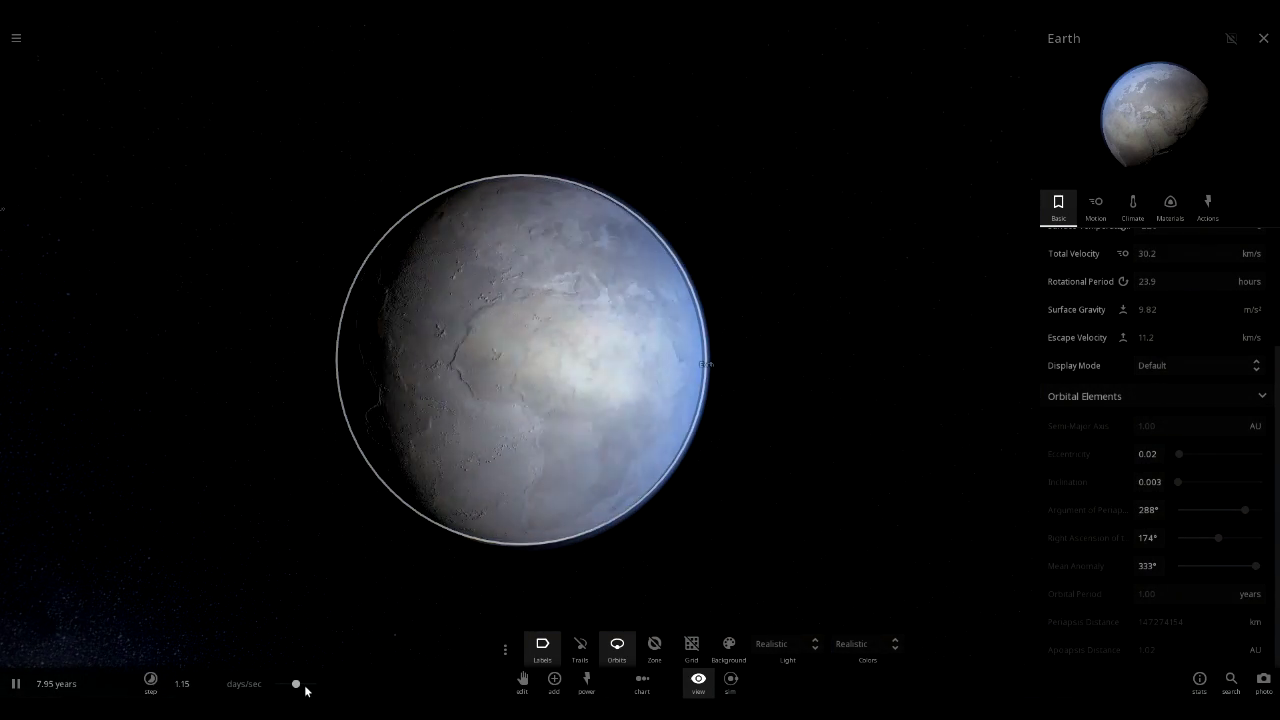
Slow the simulation speed to roughly 45 minutes per second
{"action": "mouse_move", "coordinate": [297, 689]}
{"action": "left_click_drag", "start_coordinate": [283, 689], "coordinate": [271, 686]}
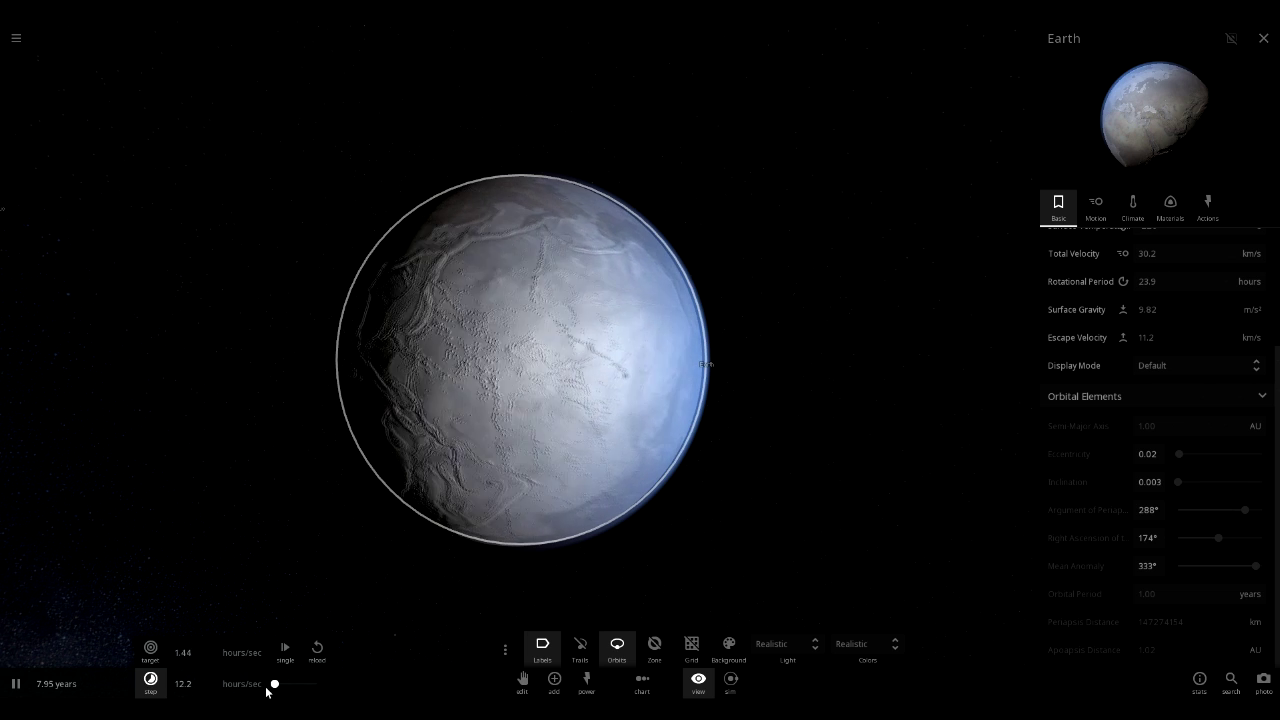
{"action": "scroll", "coordinate": [476, 398], "scroll_direction": "down", "scroll_amount": 3}
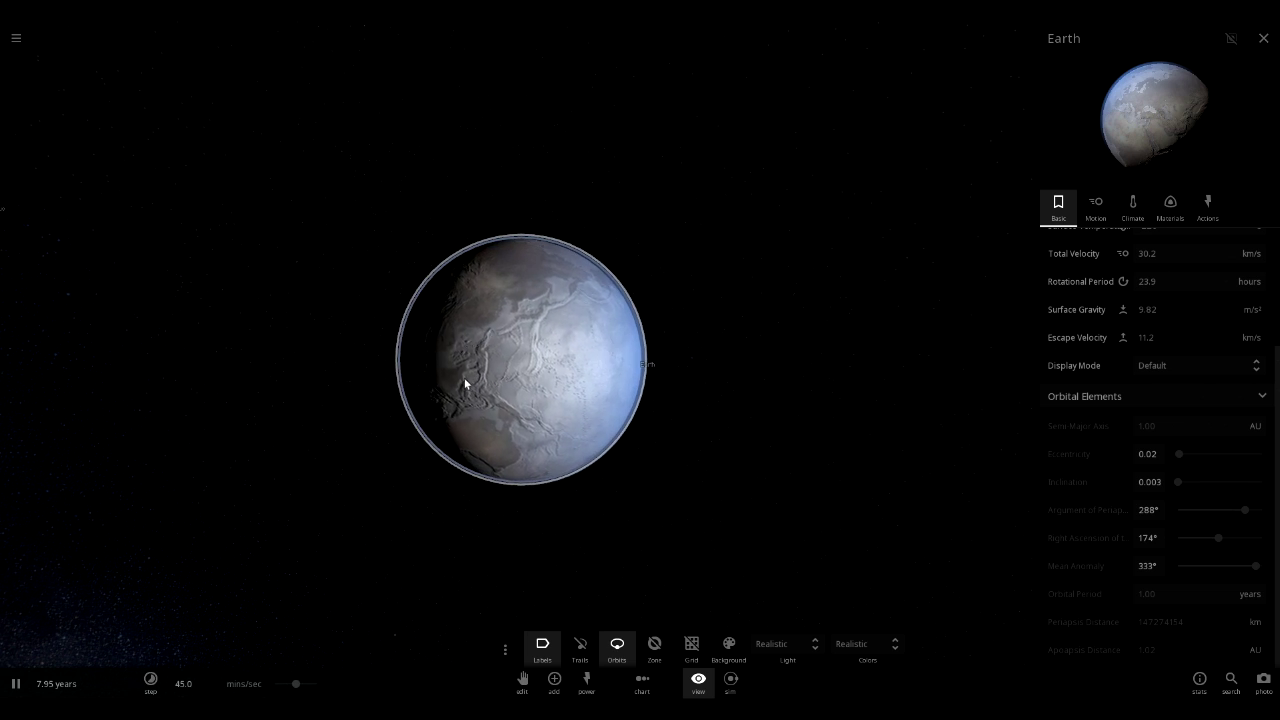
{"action": "scroll", "coordinate": [445, 387], "scroll_direction": "up", "scroll_amount": 3}
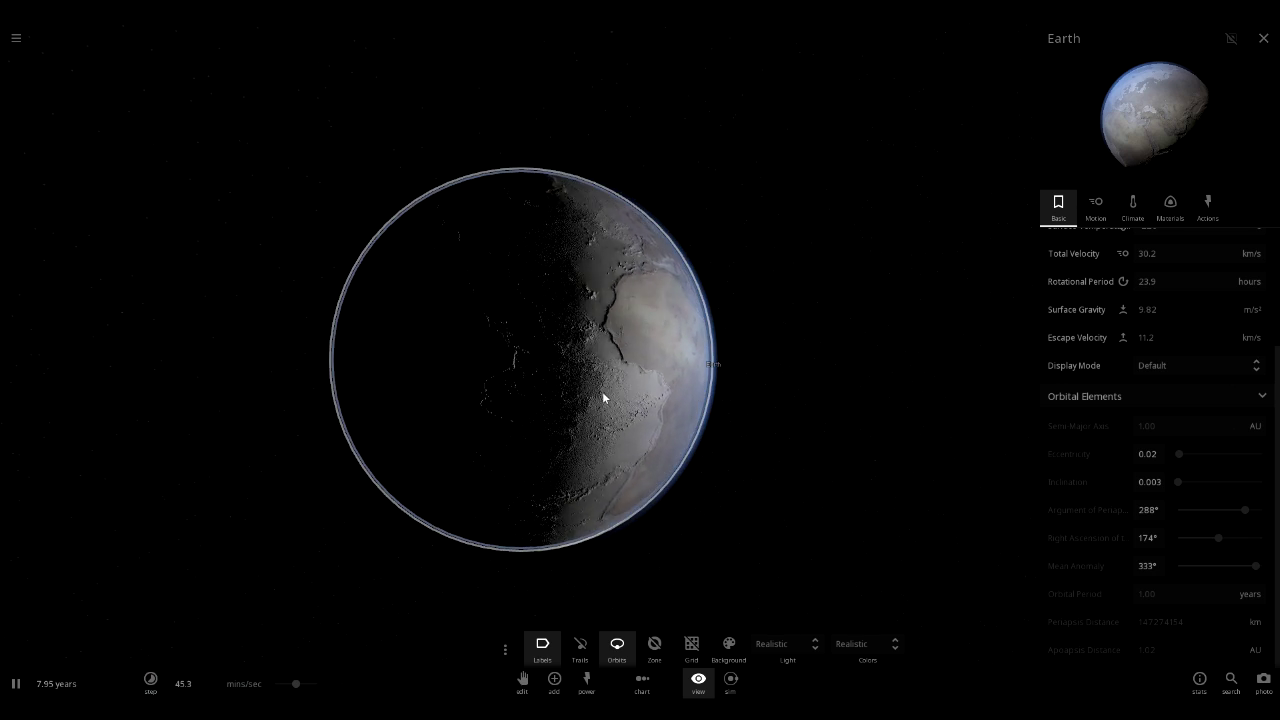
Zoom in on the frozen Earth and orbit the camera to face its lit side
{"action": "scroll", "coordinate": [604, 393], "scroll_direction": "down", "scroll_amount": 1}
{"action": "scroll", "coordinate": [604, 388], "scroll_direction": "down", "scroll_amount": 3}
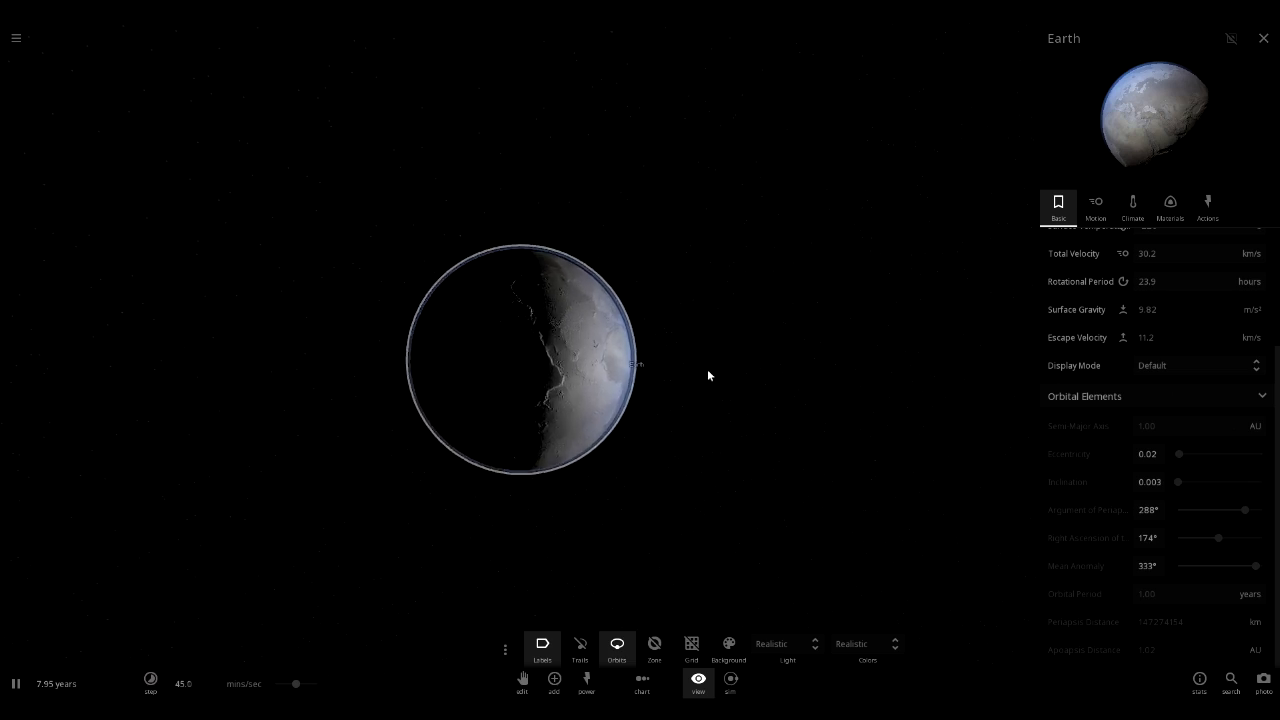
{"action": "scroll", "coordinate": [434, 452], "scroll_direction": "down", "scroll_amount": 3}
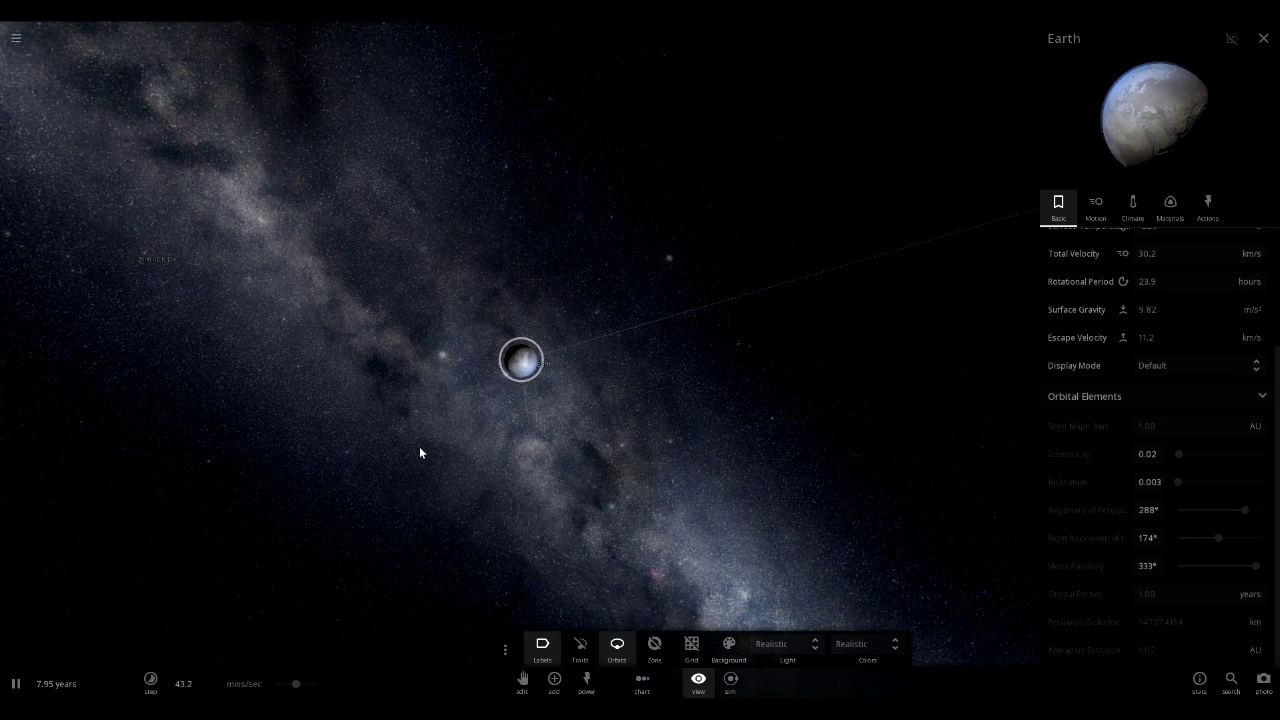
{"action": "scroll", "coordinate": [473, 364], "scroll_direction": "down", "scroll_amount": 2}
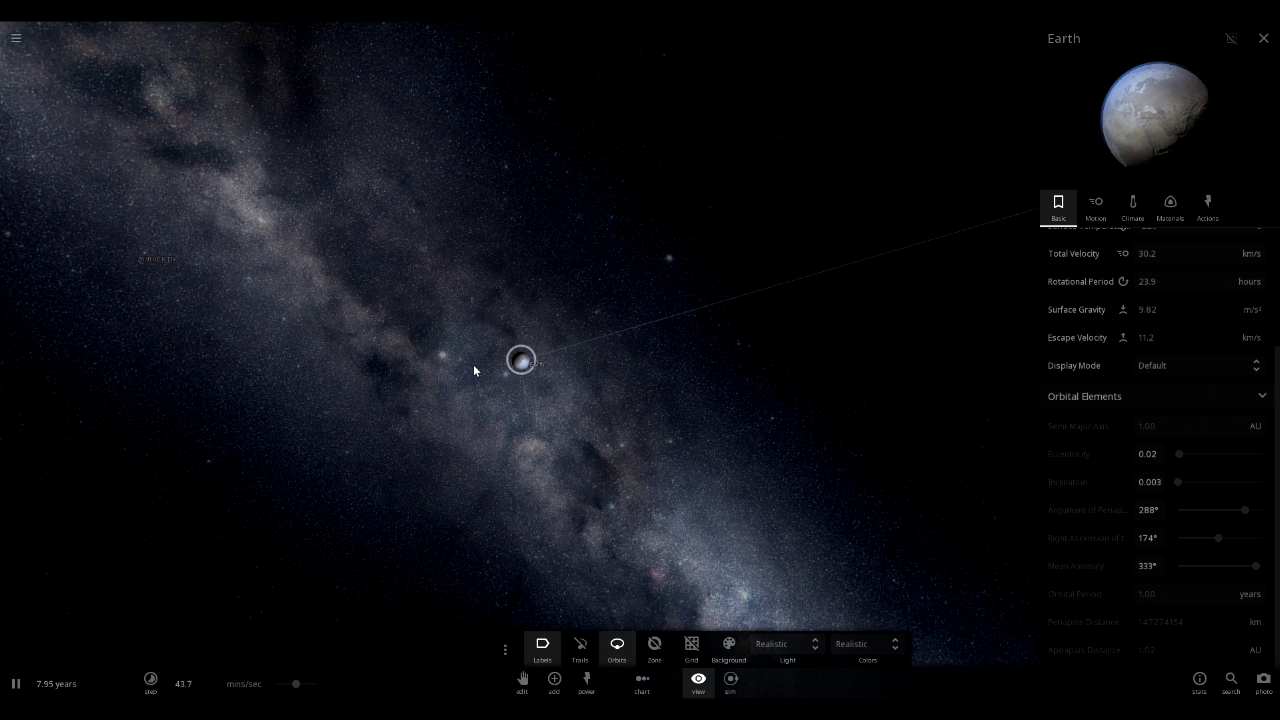
{"action": "scroll", "coordinate": [473, 364], "scroll_direction": "up", "scroll_amount": 3}
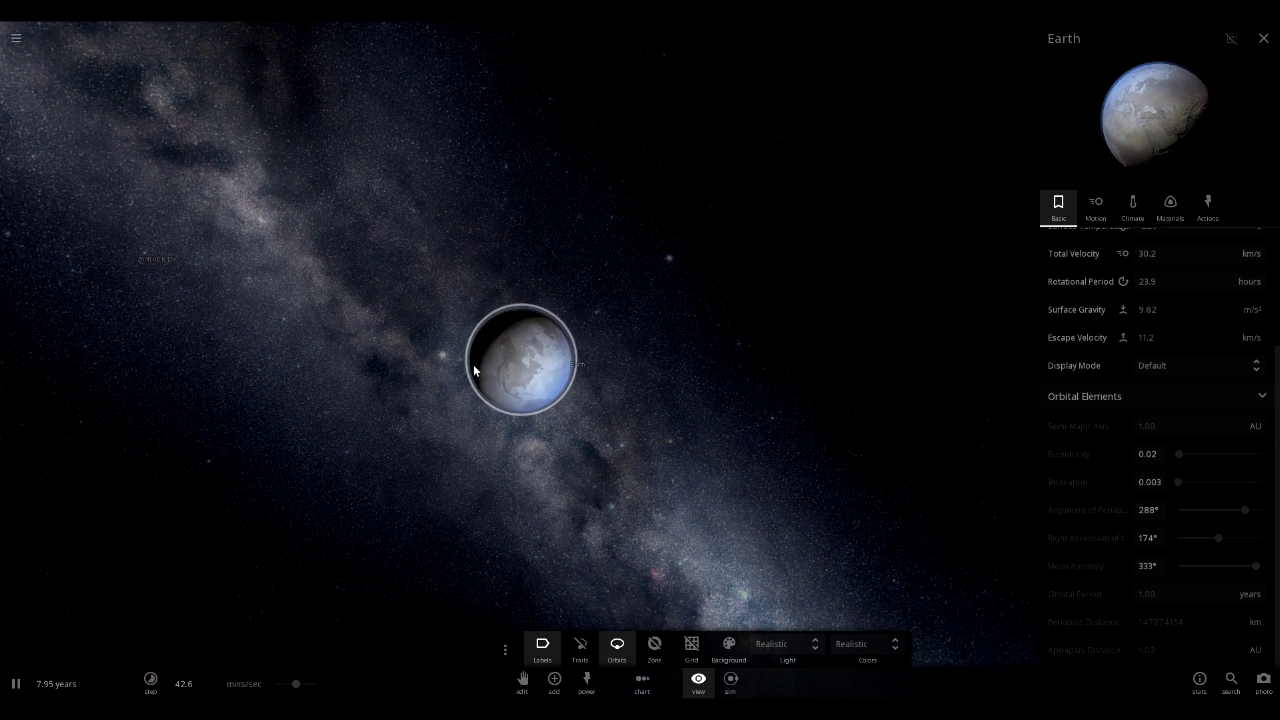
{"action": "left_click_drag", "start_coordinate": [550, 447], "coordinate": [384, 330]}
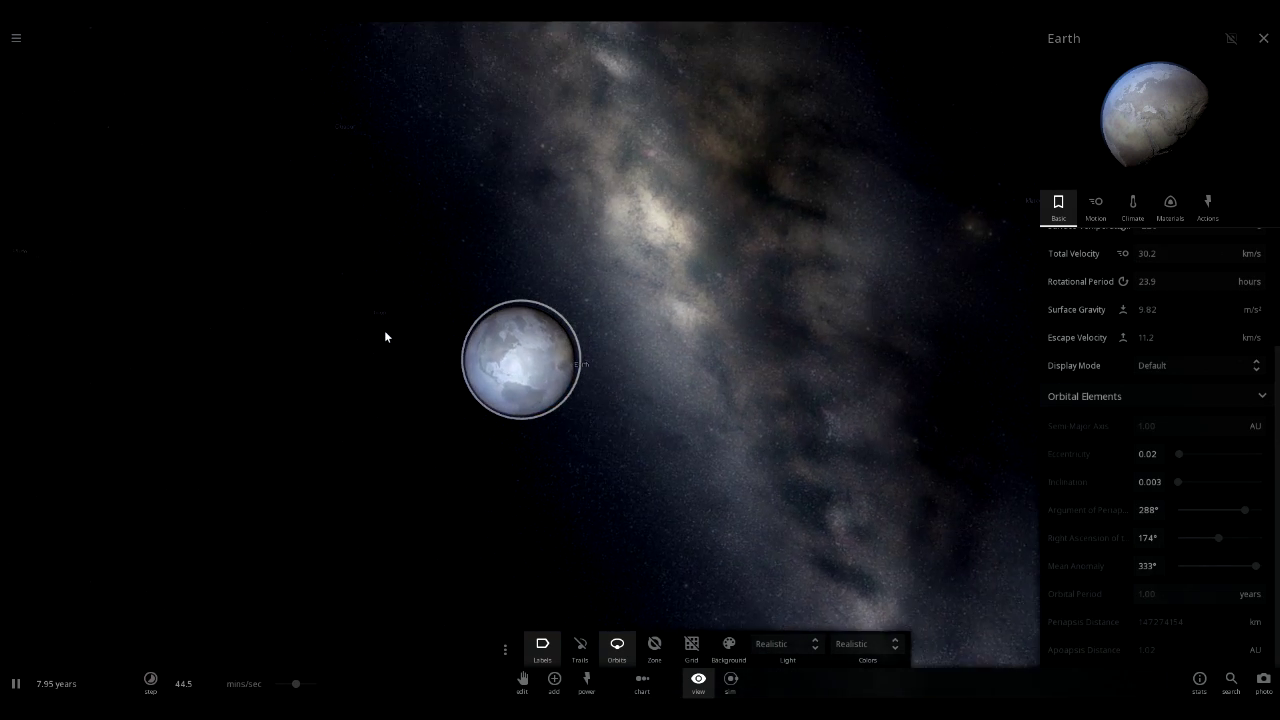
{"action": "left_click_drag", "start_coordinate": [586, 463], "coordinate": [499, 459]}
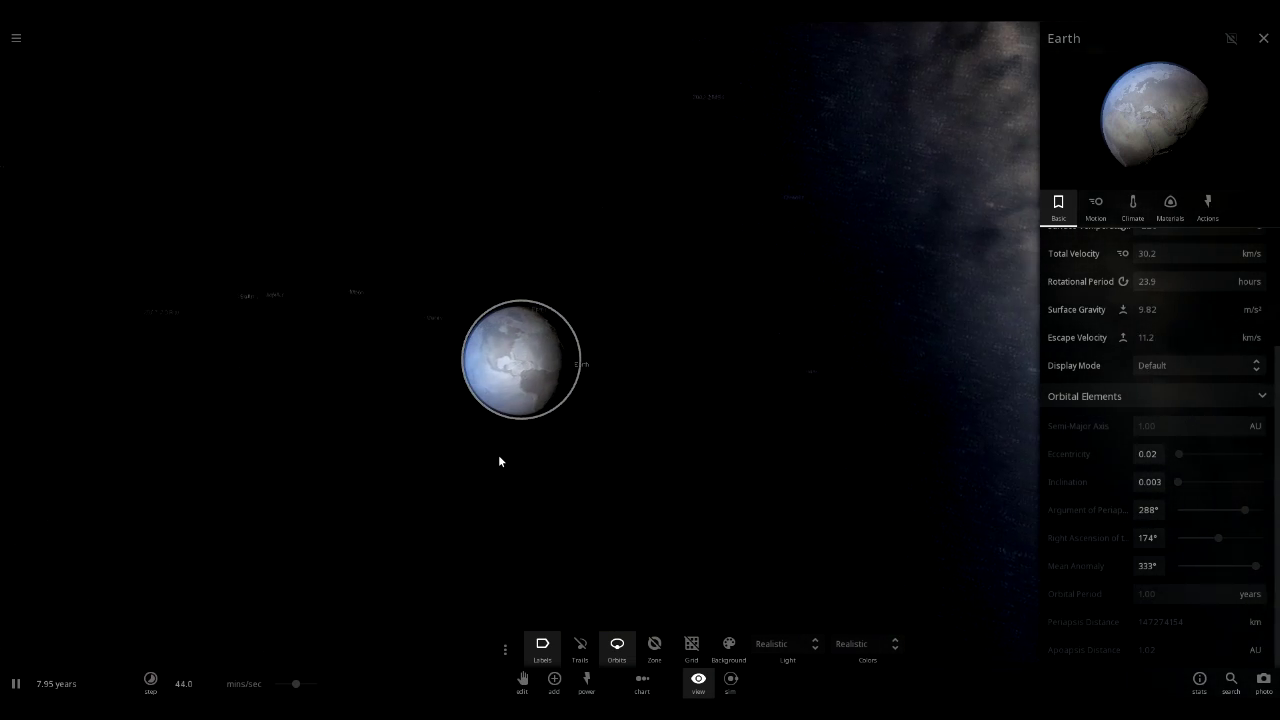